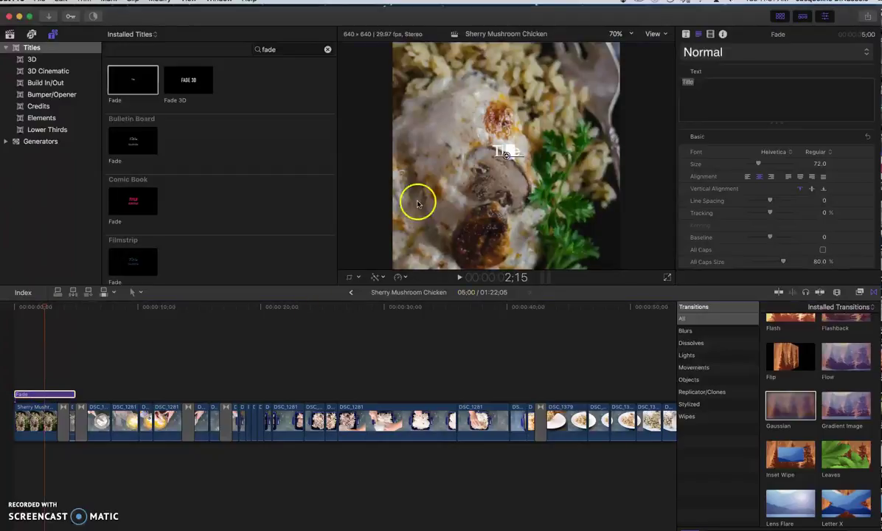
Replace the Fade title's placeholder text with "Sherry Mushroom" on one line and "Chicken" on the next.
click(506, 155)
text(Sherry Mushroom)
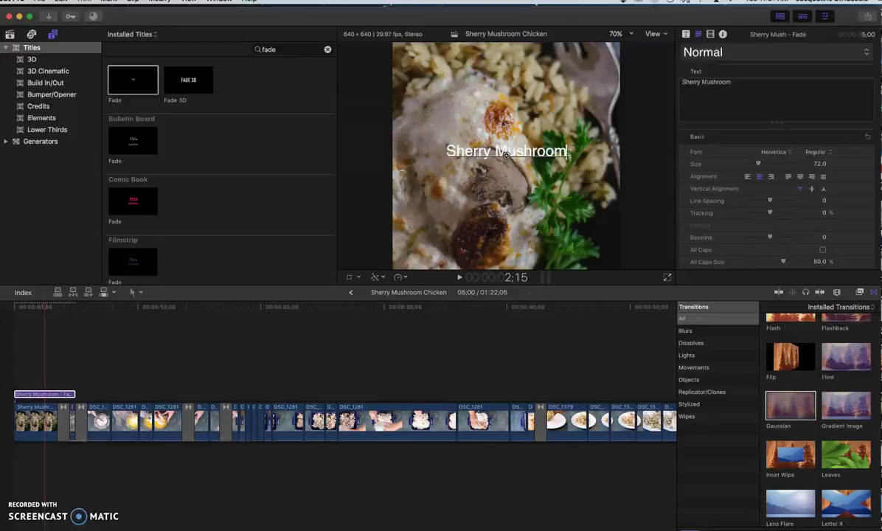
key(Return)
text(Chicken)
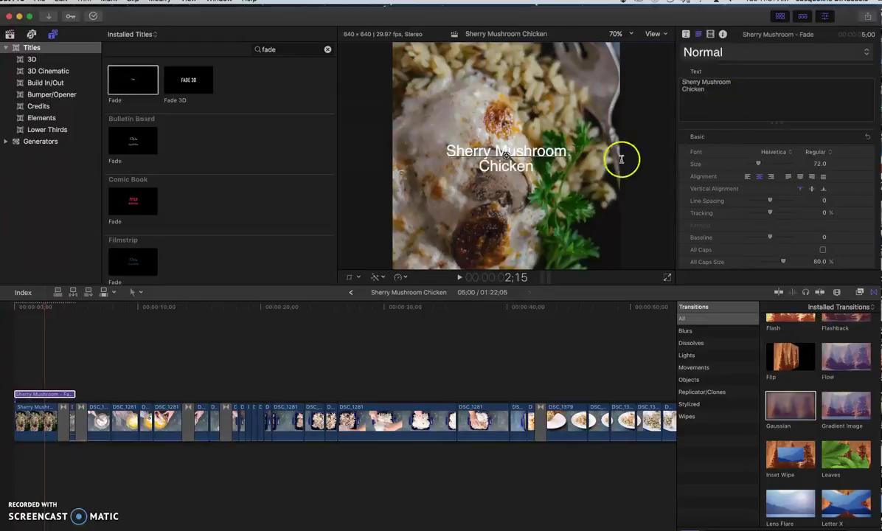
Change the font of the whole "Sherry Mushroom Chicken" title to OHOld Ship.
drag(567, 155, 441, 158)
click(521, 173)
triple_click(521, 166)
click(549, 168)
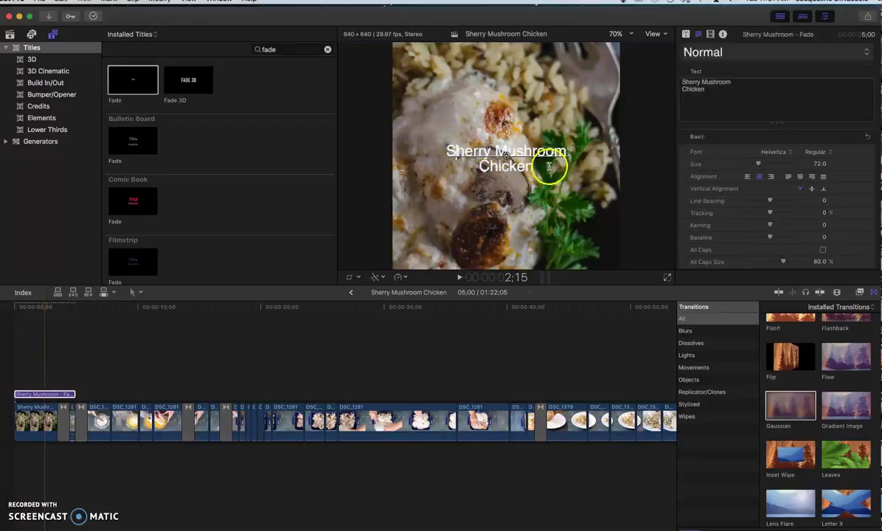
triple_click(521, 168)
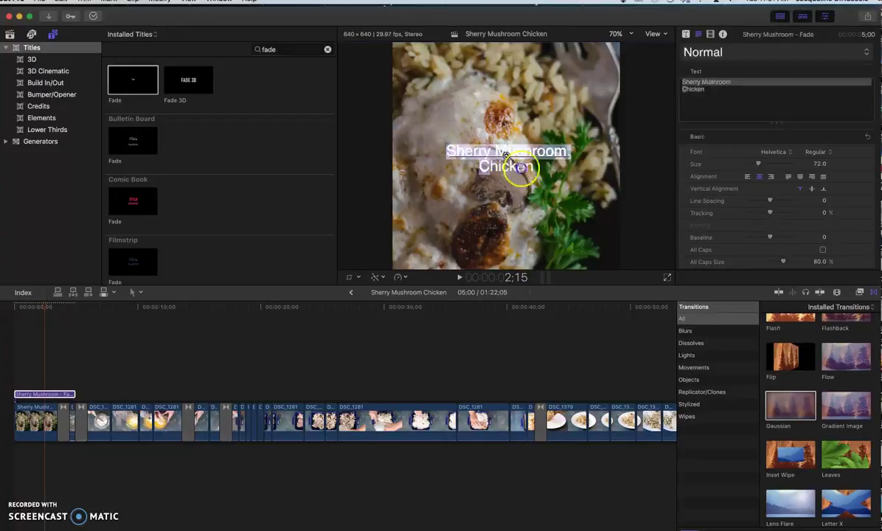
click(779, 153)
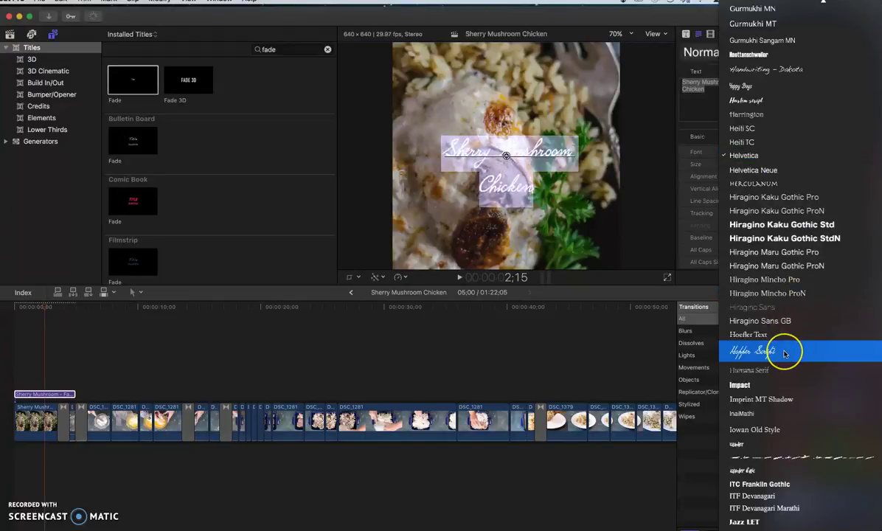
scroll(785, 355, down, 3)
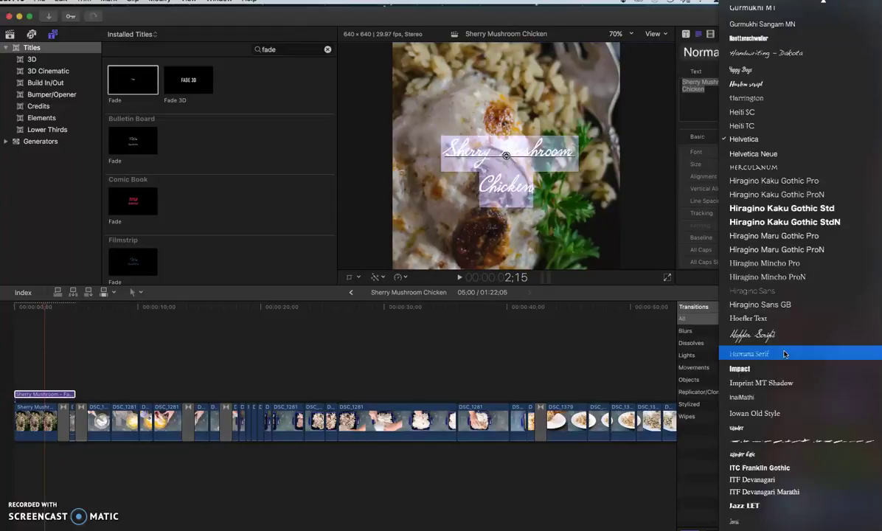
click(773, 357)
scroll(773, 347, down, 4)
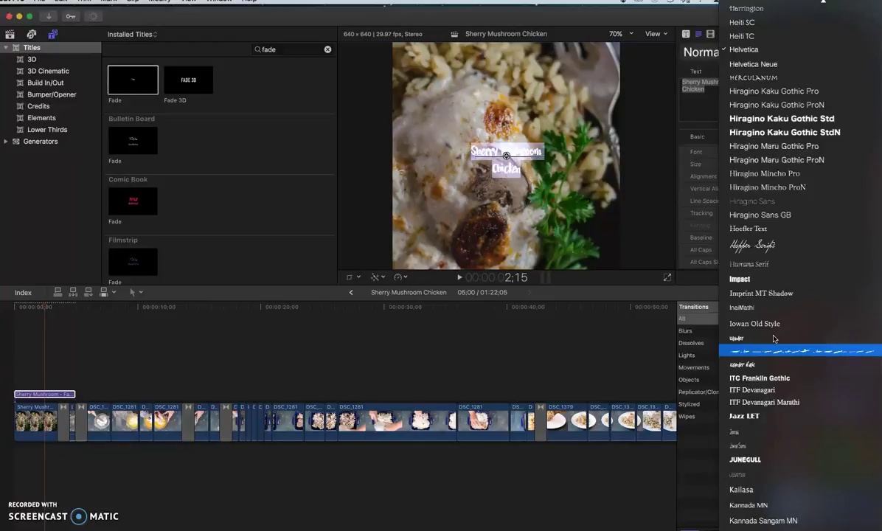
scroll(773, 339, down, 10)
click(773, 328)
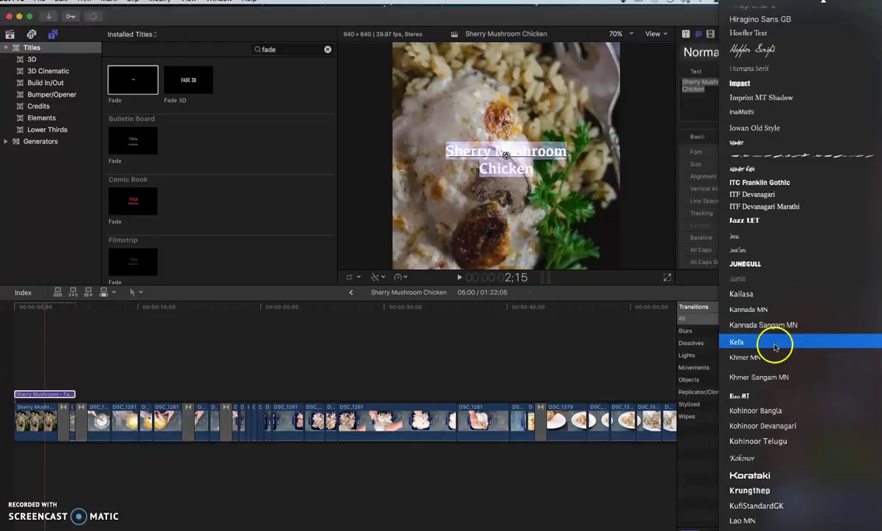
scroll(752, 362, down, 15)
scroll(751, 365, down, 6)
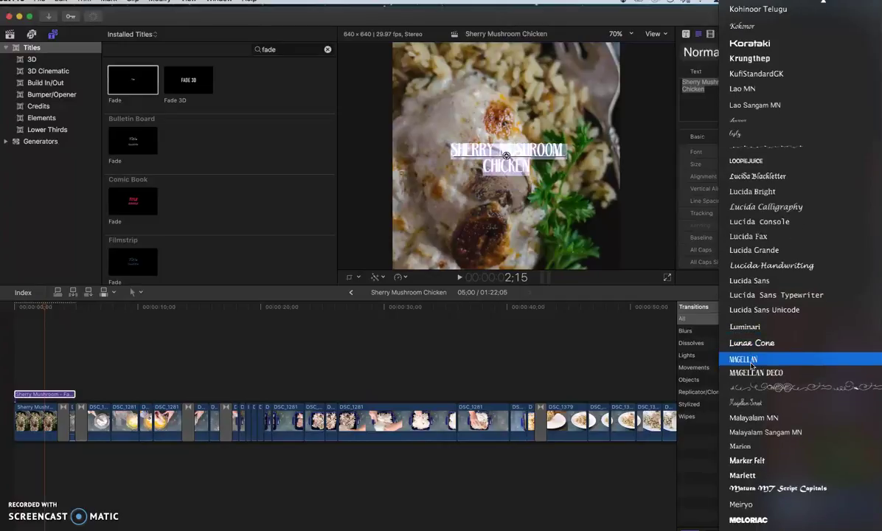
scroll(751, 365, down, 12)
scroll(751, 365, down, 20)
scroll(751, 364, up, 18)
drag(751, 364, 764, 382)
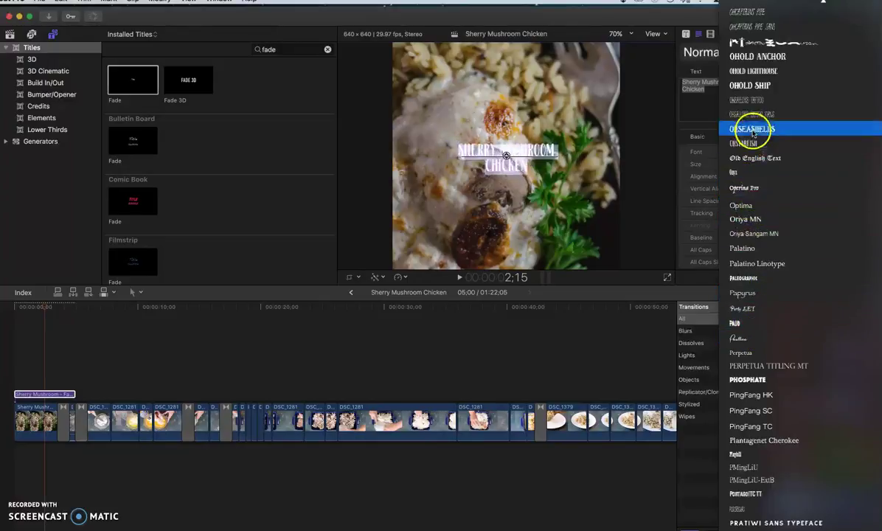
click(752, 86)
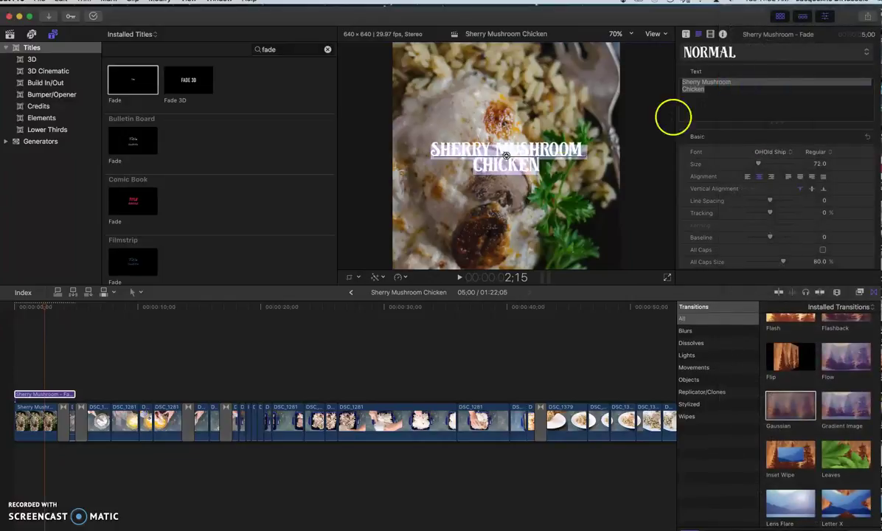
Put "Mushroom" on its own line and set the size of all the title text to 162.
click(495, 154)
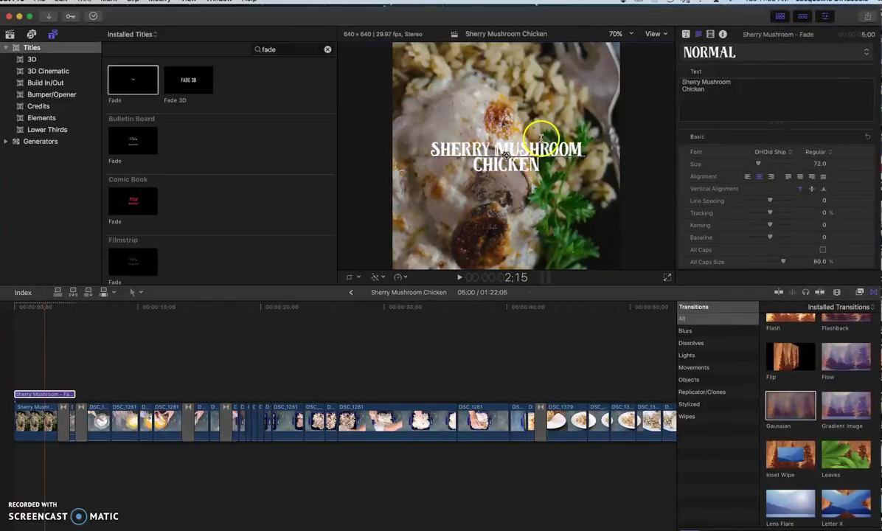
key(Return)
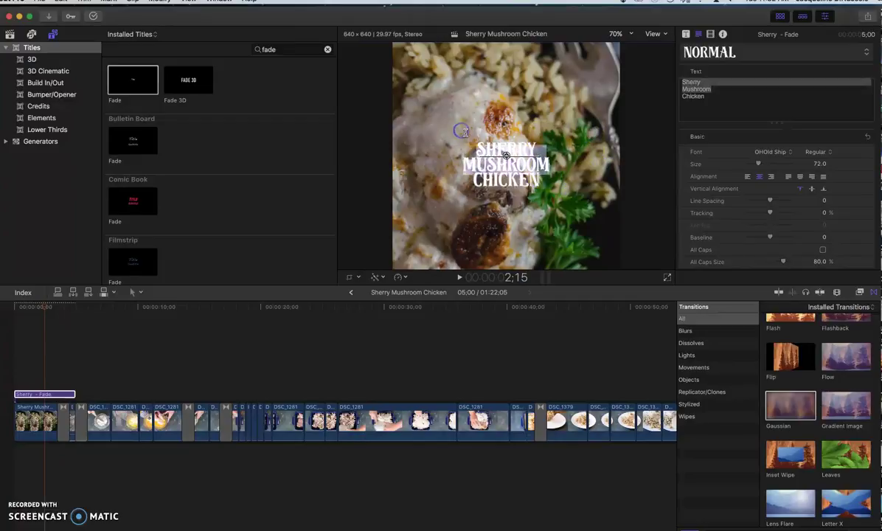
click(717, 108)
key(super+a)
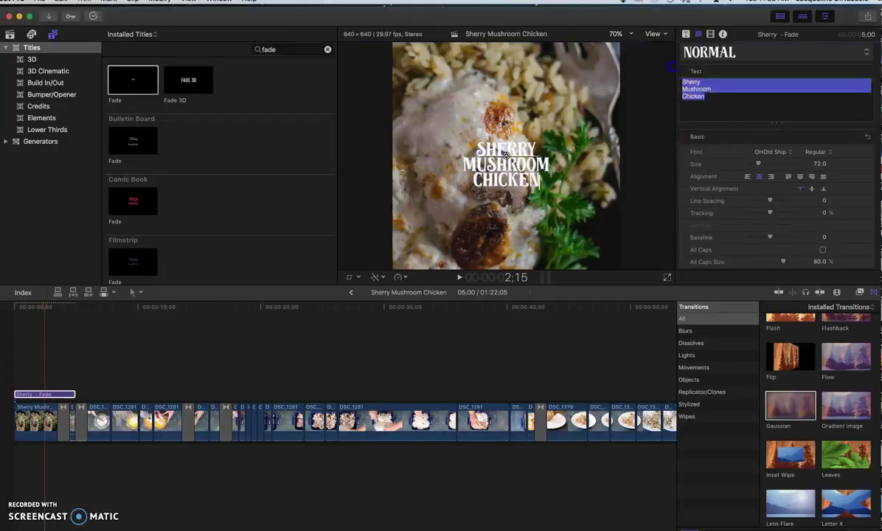
drag(759, 164, 772, 164)
Move the enlarged title slightly upward so it sits centred over the food picture.
drag(507, 156, 510, 139)
click(620, 94)
click(588, 162)
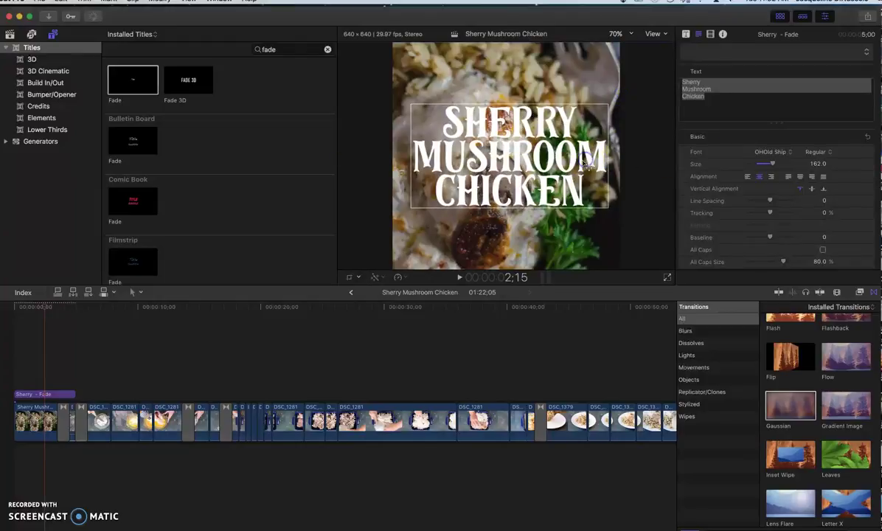
Add an outline to the title text and colour it dark green.
scroll(847, 183, down, 5)
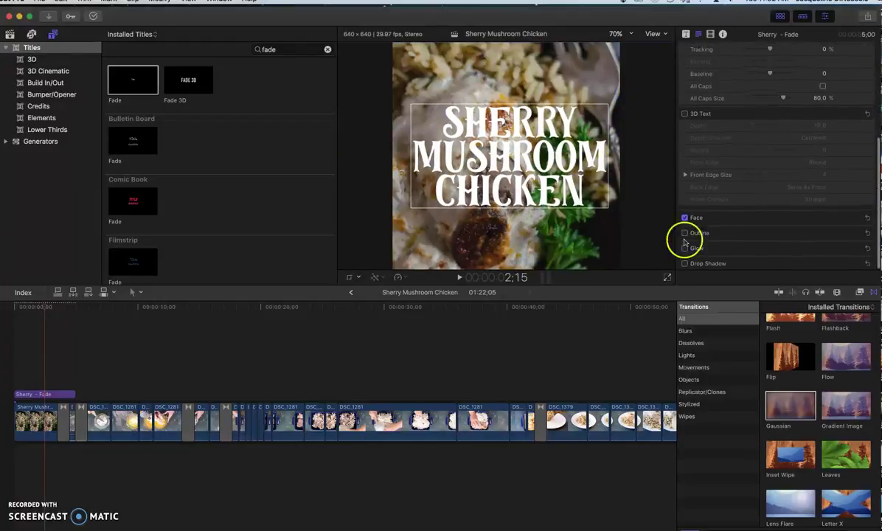
click(817, 255)
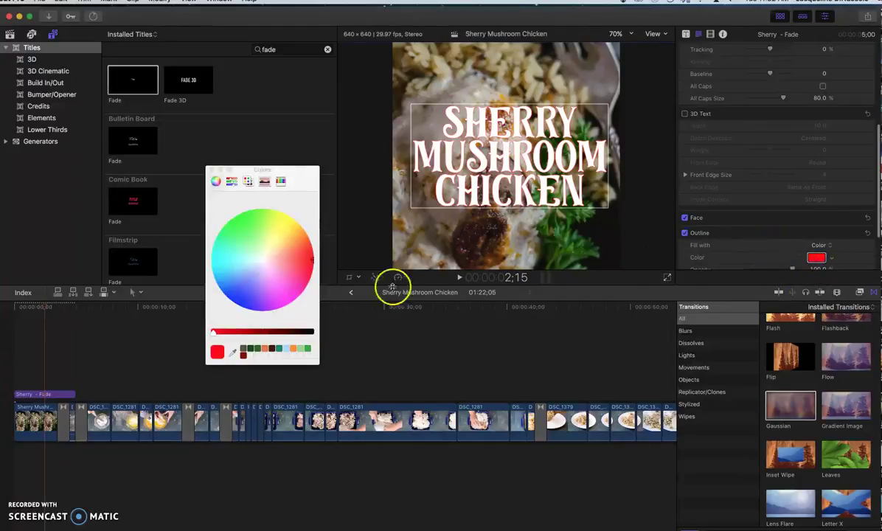
click(250, 348)
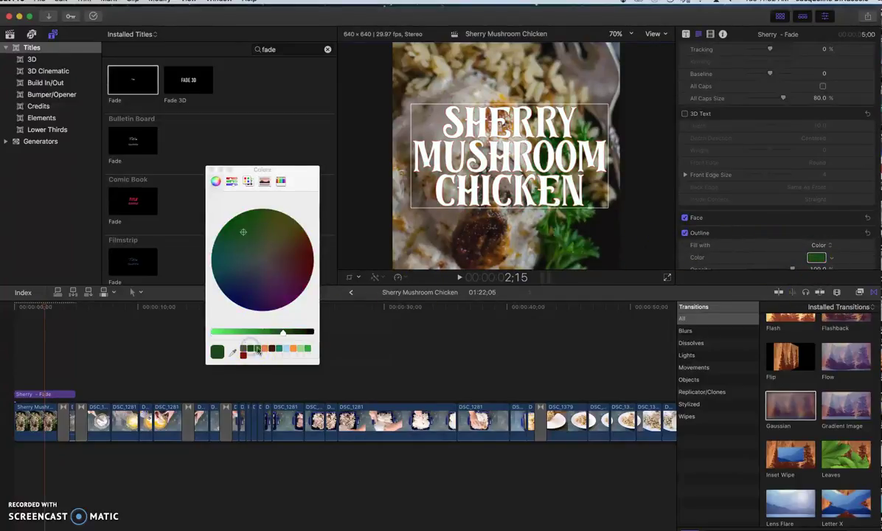
click(214, 172)
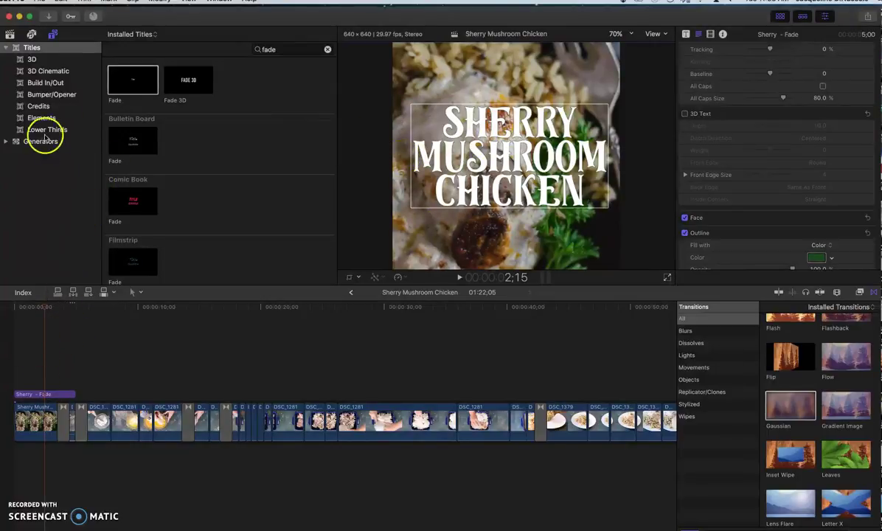
Add the Shapes generator from the Elements category beneath the title at the start of the timeline.
click(6, 142)
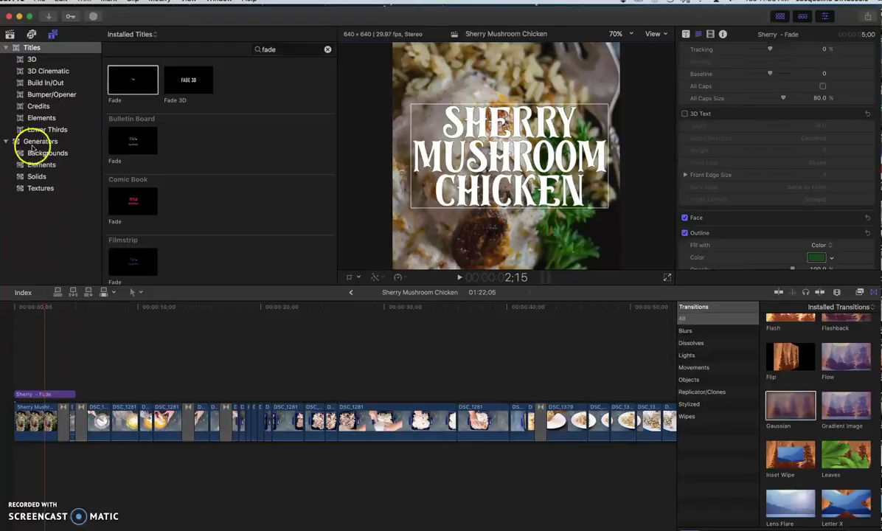
click(37, 178)
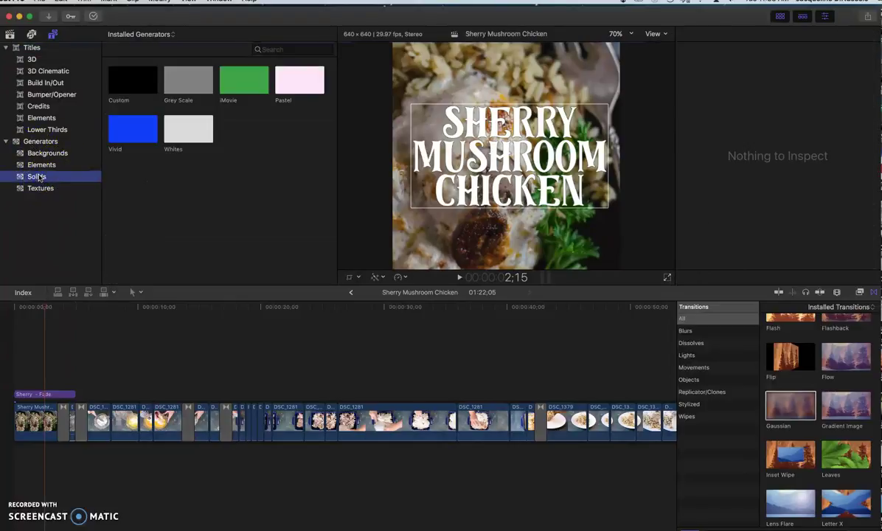
click(39, 165)
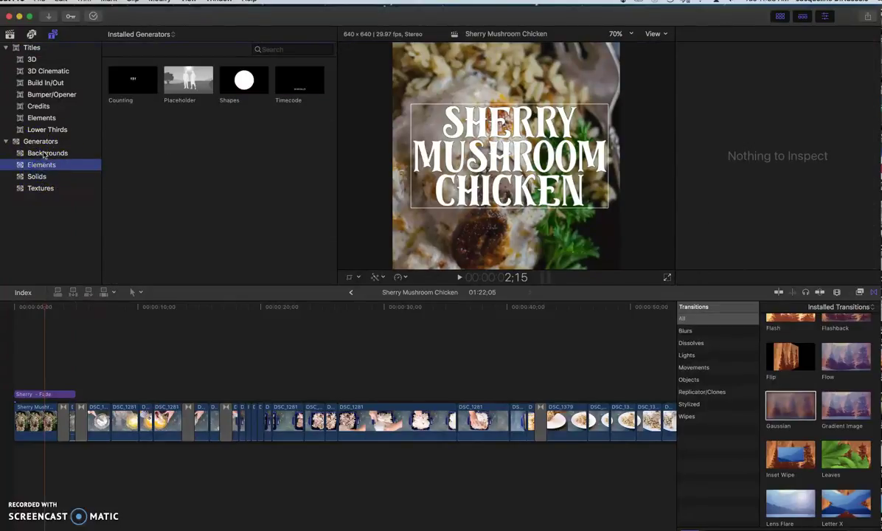
click(242, 85)
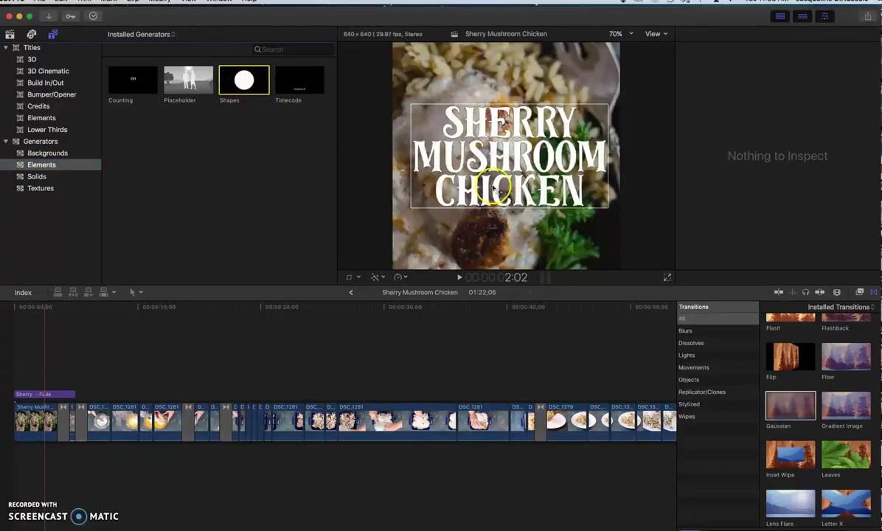
drag(262, 80, 19, 378)
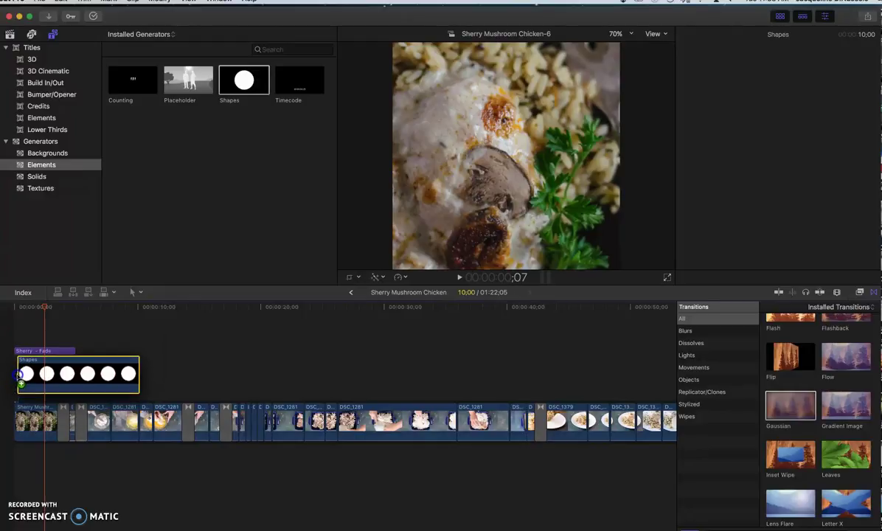
Change the shape behind the title from a circle to a square.
click(51, 374)
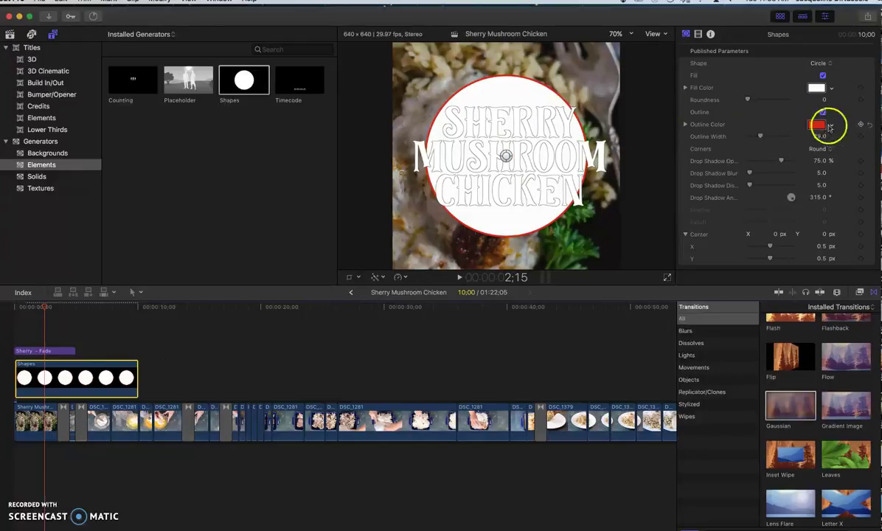
click(828, 64)
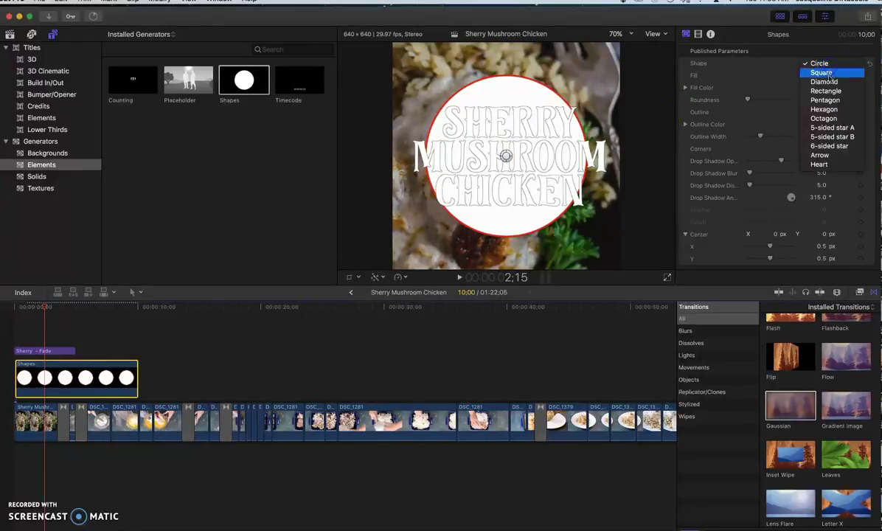
click(822, 73)
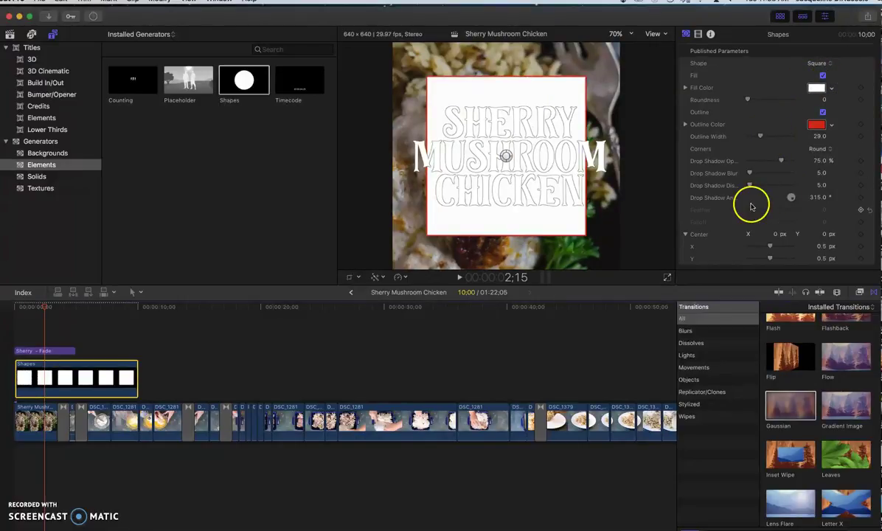
Widen the square to a Scale X of about 134.84% and lower its opacity to about 50%.
click(698, 35)
click(760, 139)
drag(760, 139, 764, 140)
drag(793, 75, 768, 81)
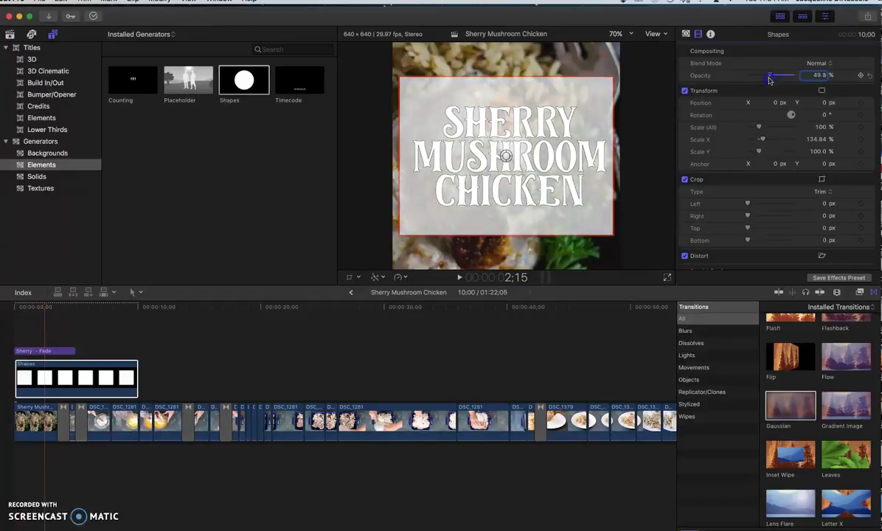
Change the square's outline colour to light green.
click(685, 35)
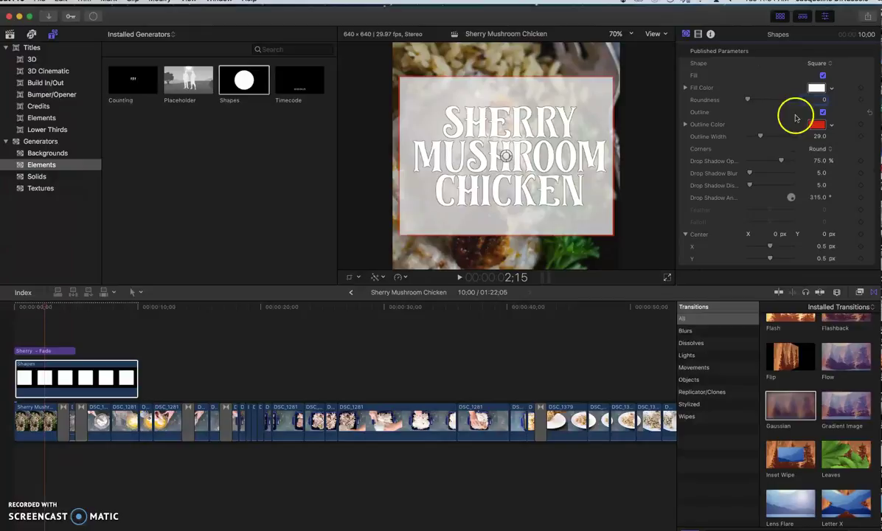
click(816, 124)
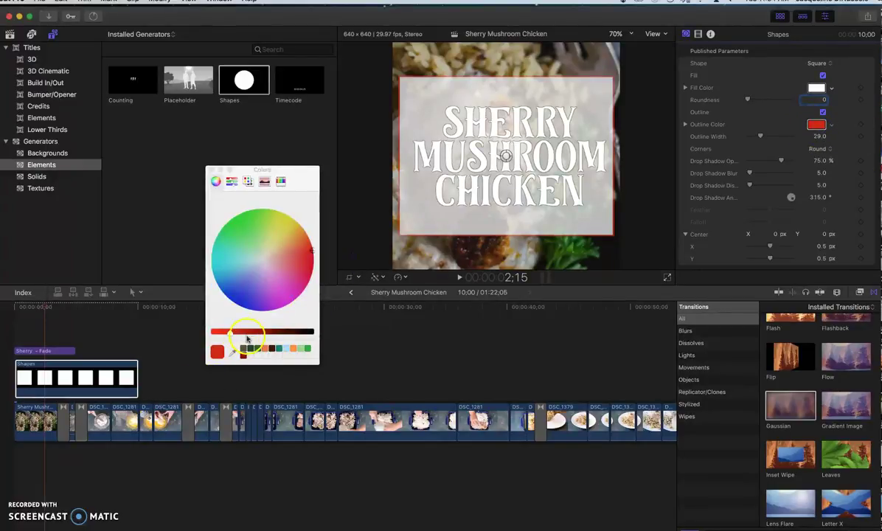
click(300, 350)
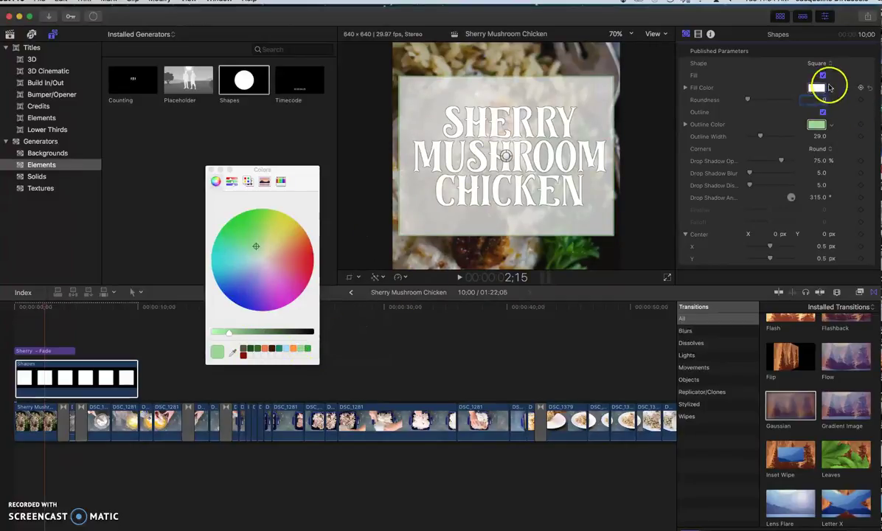
click(831, 90)
click(817, 90)
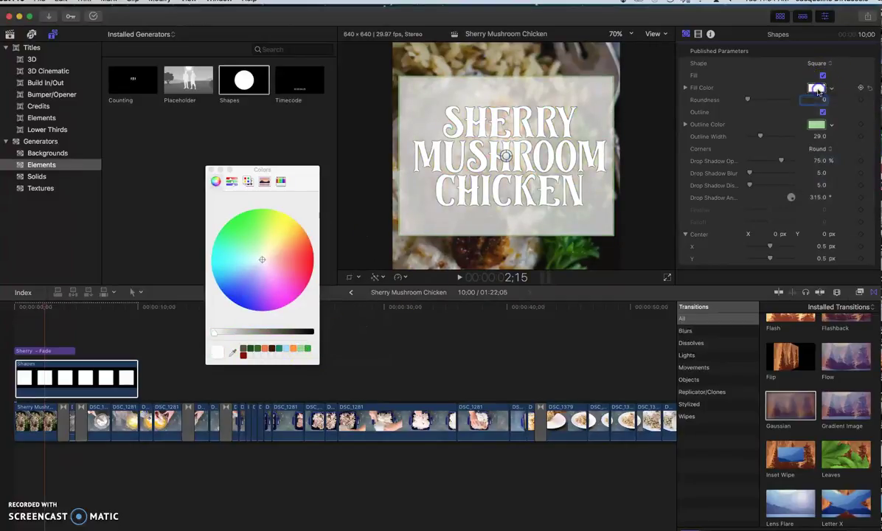
click(829, 89)
click(832, 90)
click(832, 89)
click(832, 90)
click(832, 89)
click(841, 87)
click(824, 75)
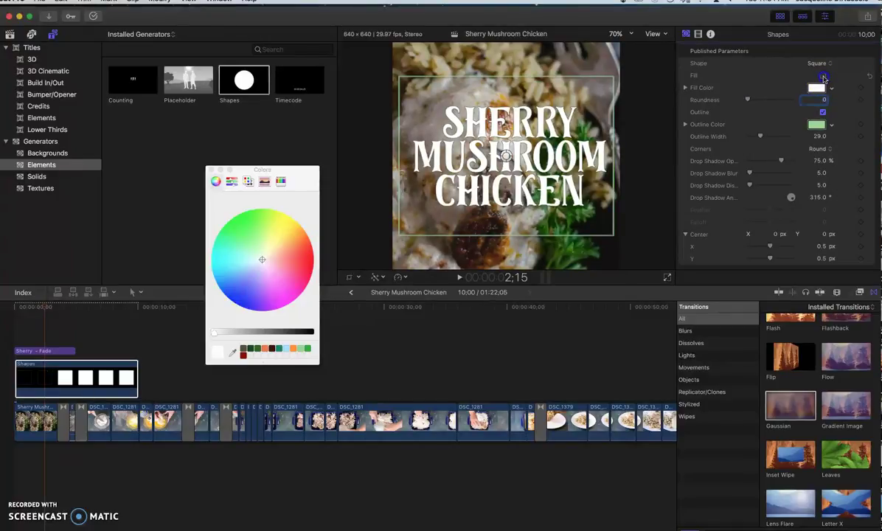
click(824, 75)
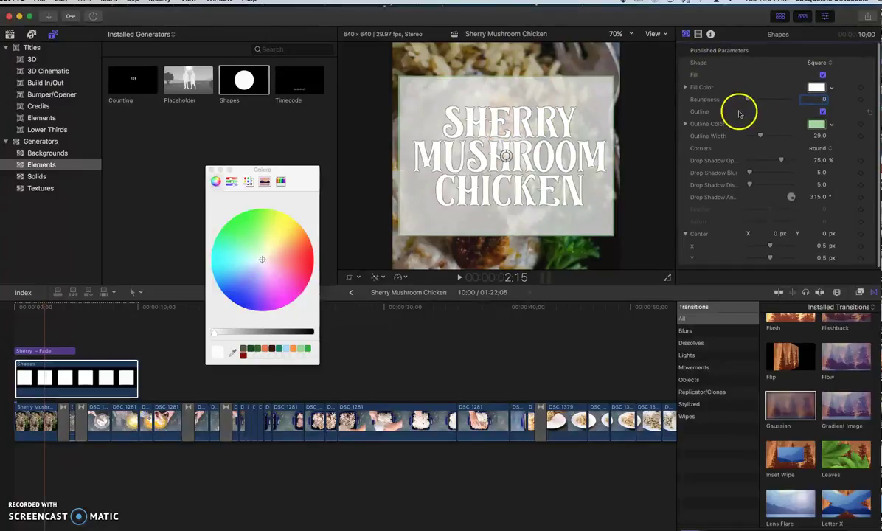
scroll(769, 129, down, 1)
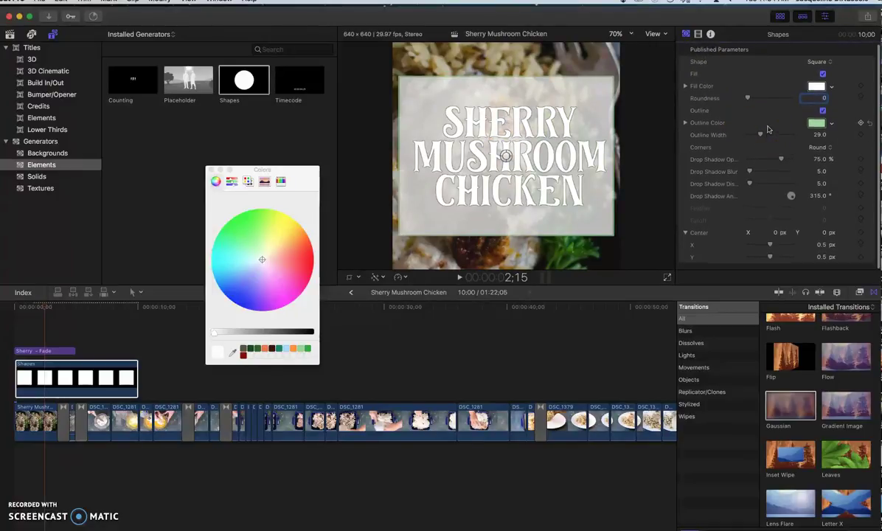
Try the Texture and Gradient fills on the Sherry Mushroom Chicken title's face, and return the fill to Color.
scroll(769, 130, up, 1)
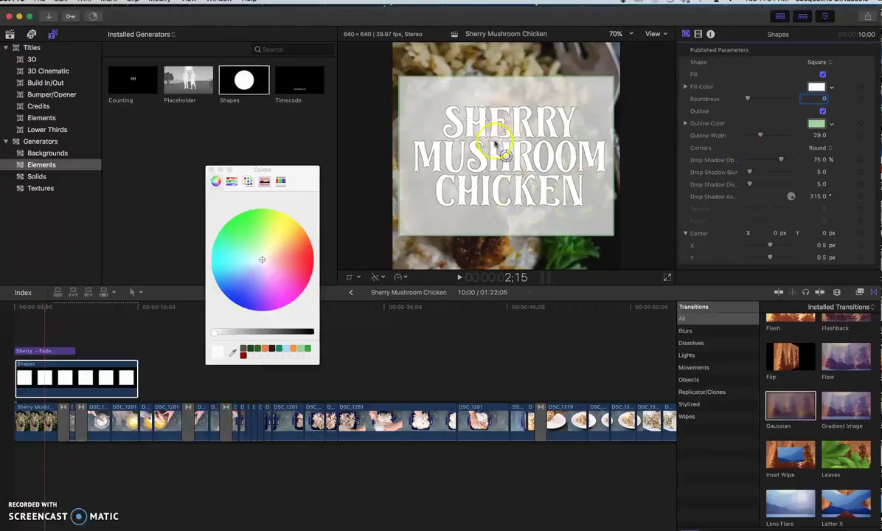
click(31, 351)
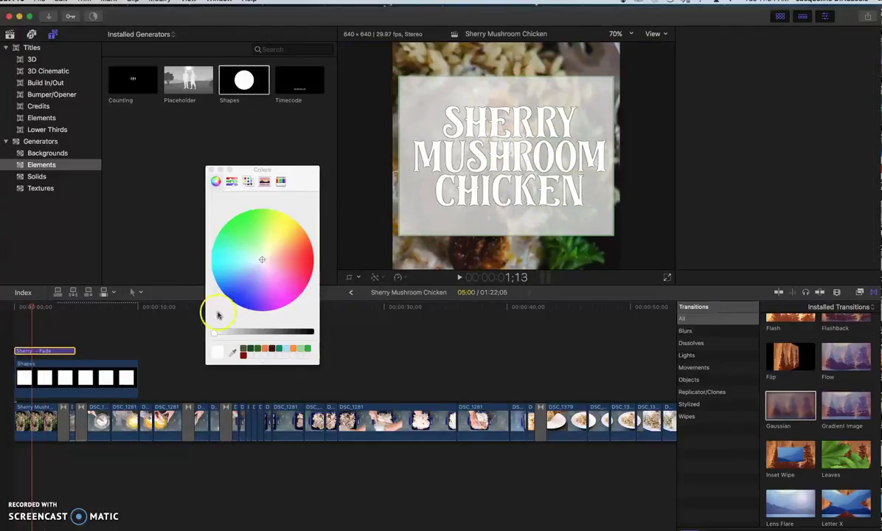
double_click(507, 160)
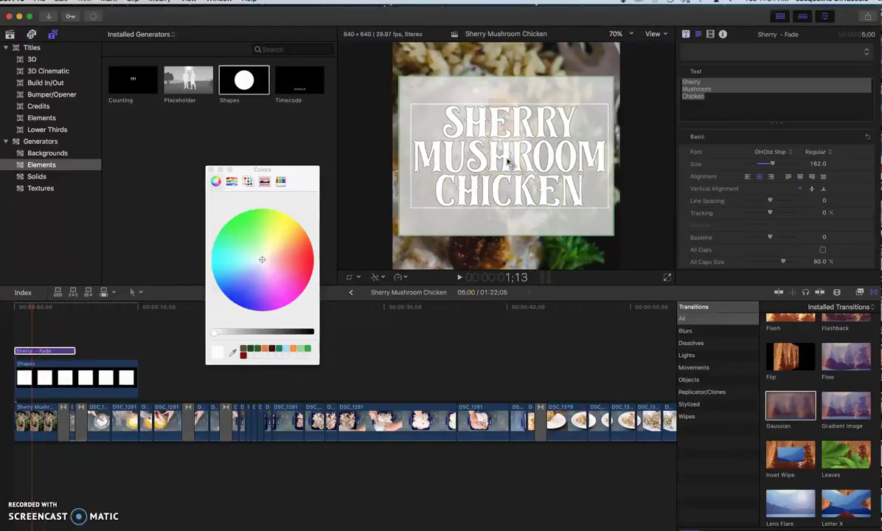
scroll(779, 176, down, 5)
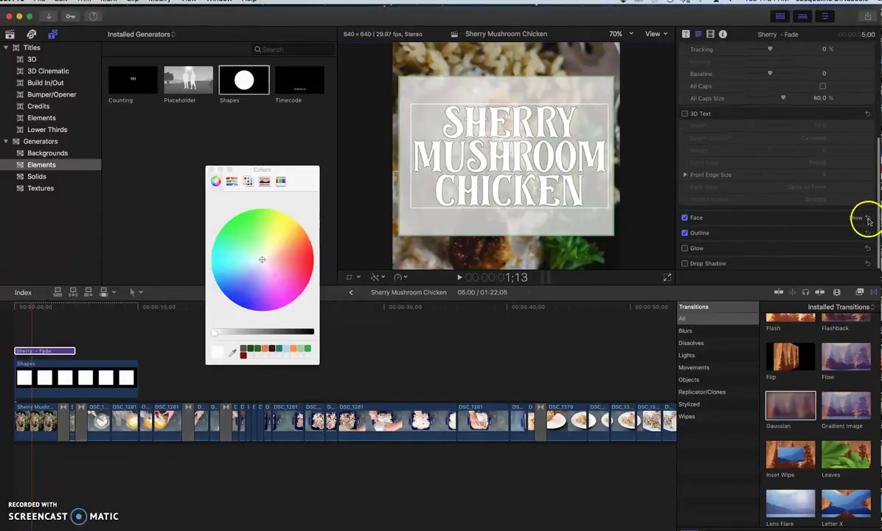
click(857, 218)
scroll(833, 215, down, 2)
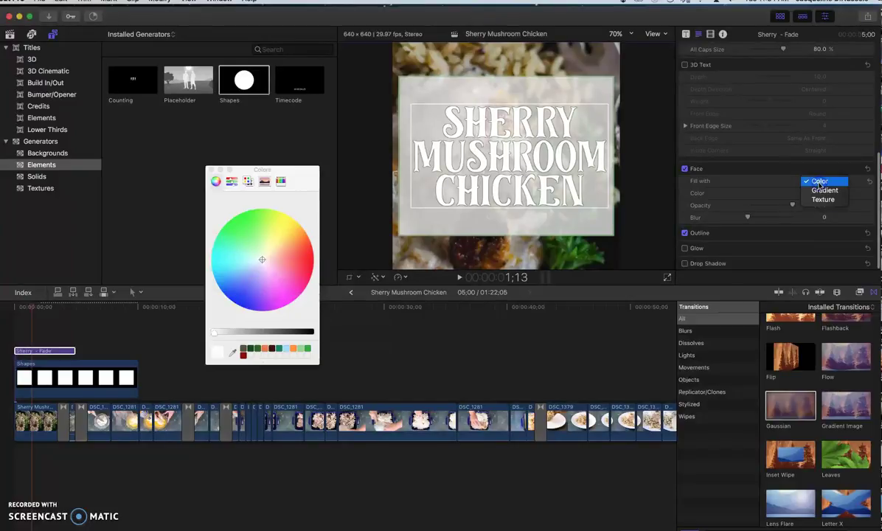
click(820, 200)
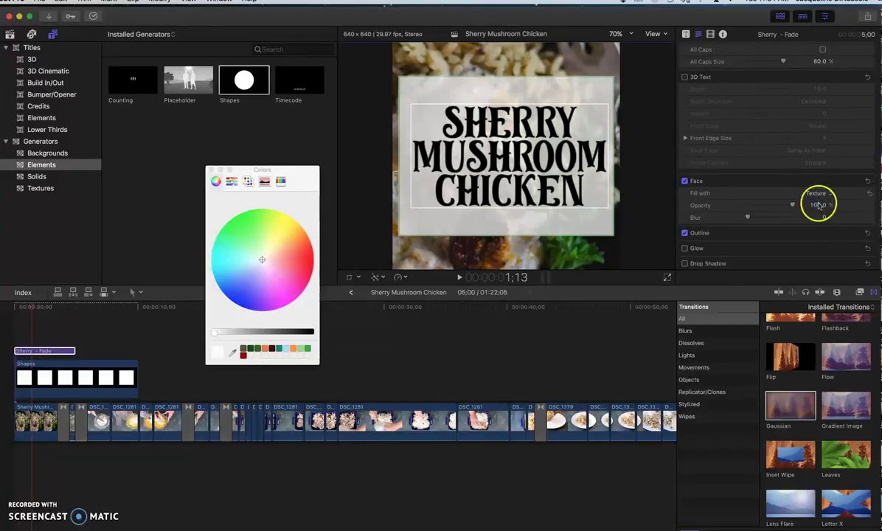
click(821, 194)
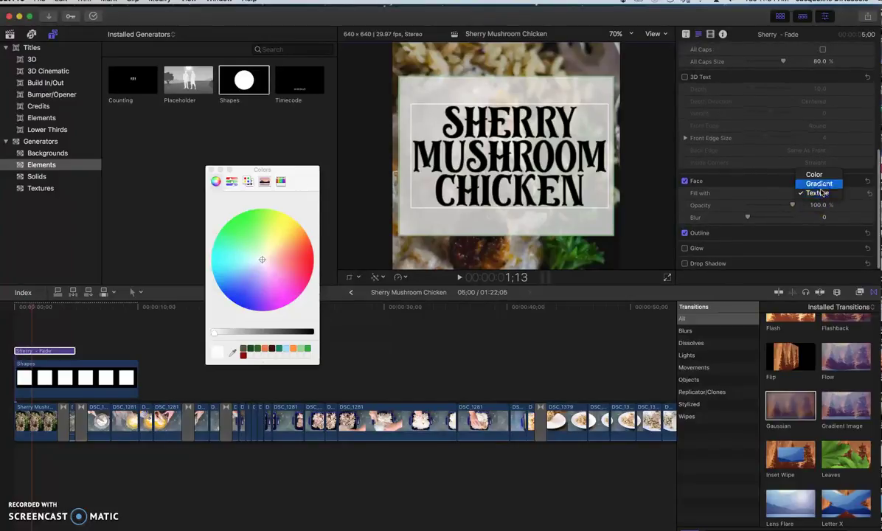
click(821, 184)
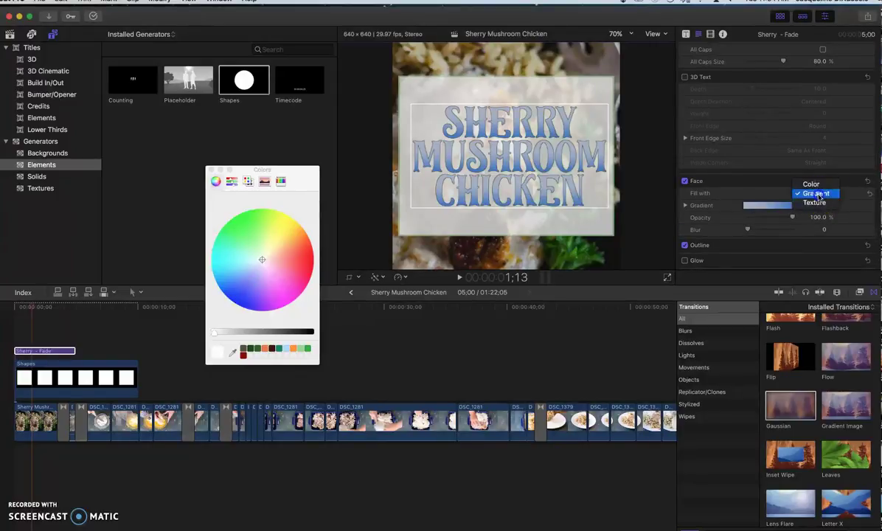
click(813, 185)
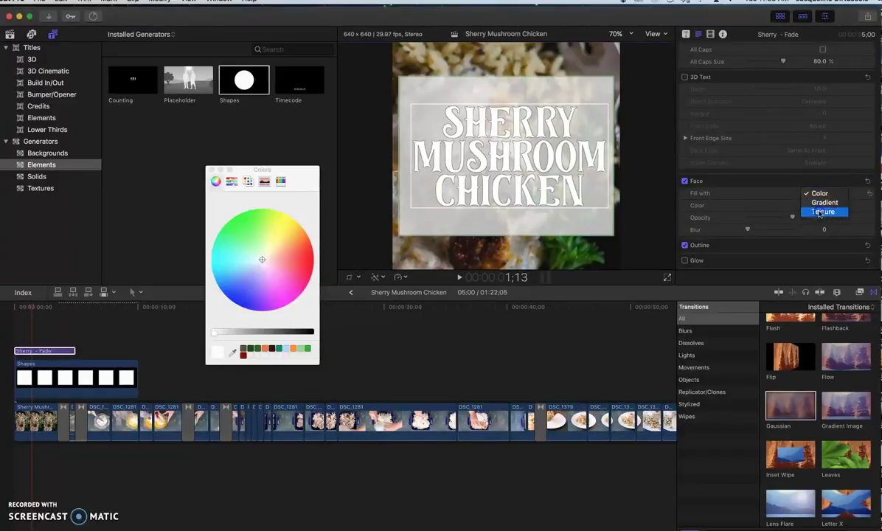
click(819, 214)
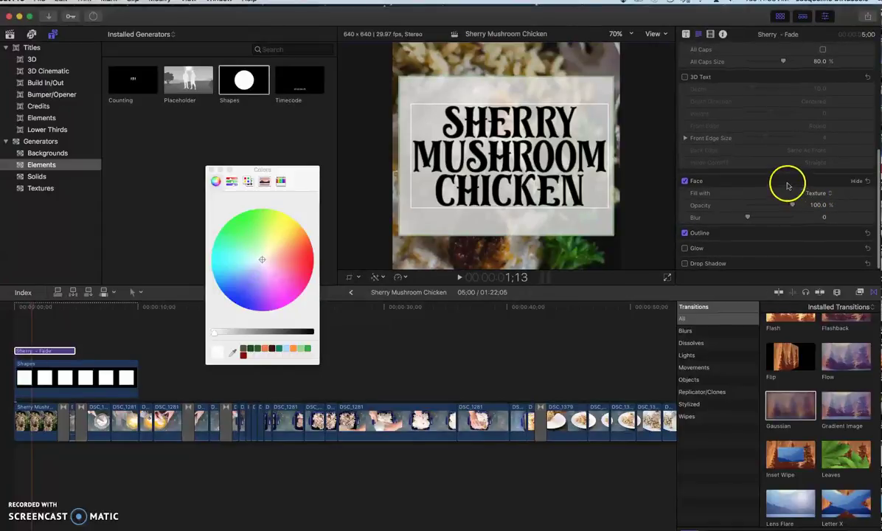
click(814, 175)
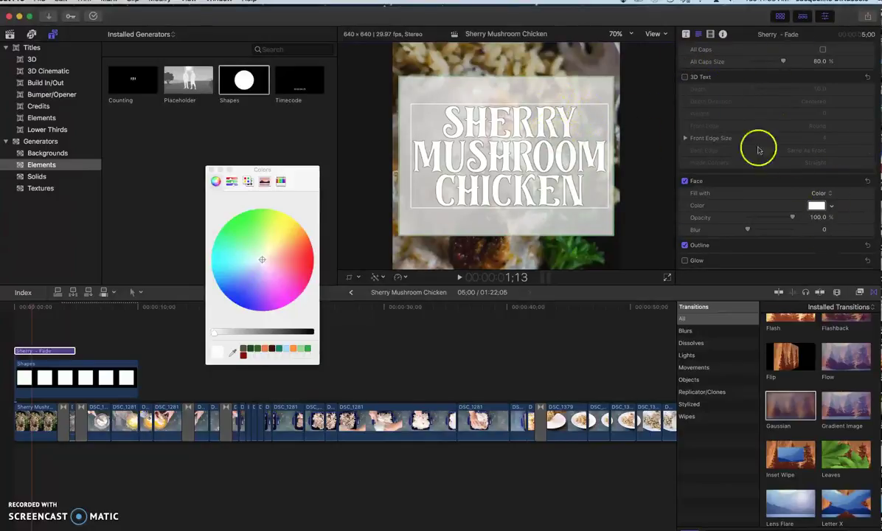
Try to recolour the title's face dark green using the saved colour swatches.
click(829, 205)
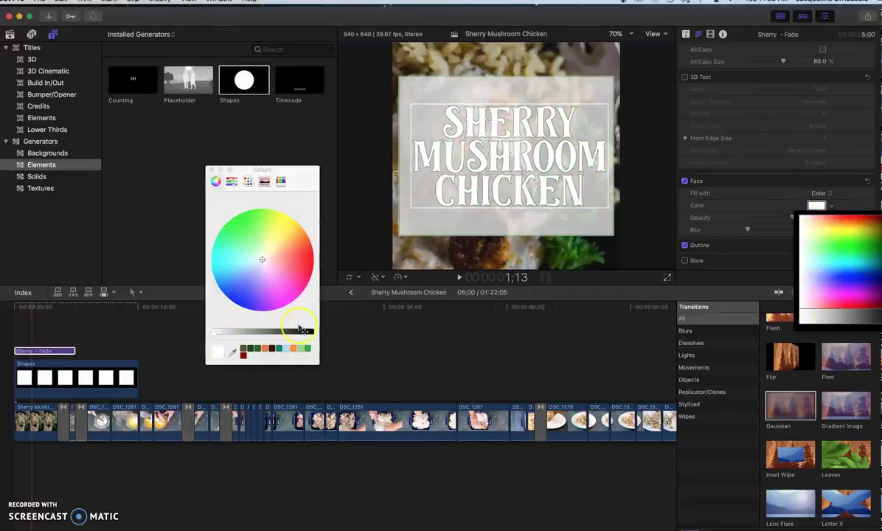
click(247, 348)
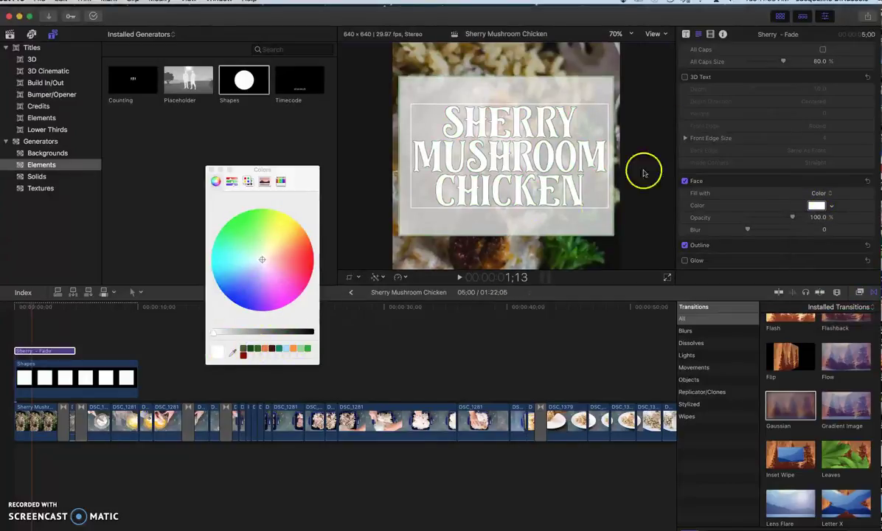
click(817, 207)
click(528, 157)
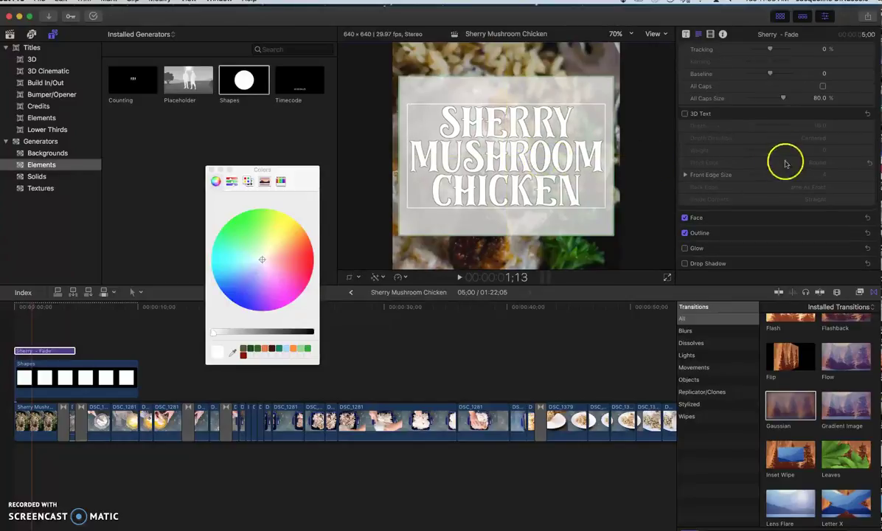
scroll(775, 151, up, 5)
scroll(767, 148, down, 5)
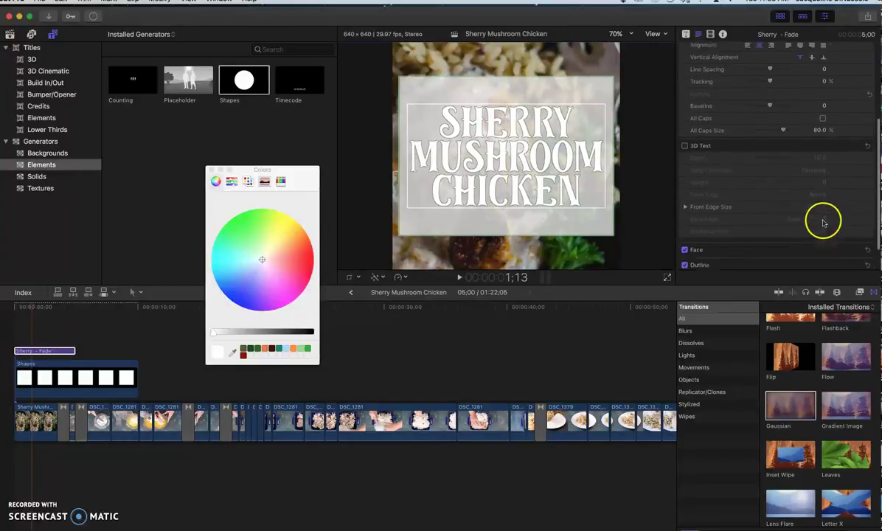
scroll(824, 223, down, 2)
click(849, 217)
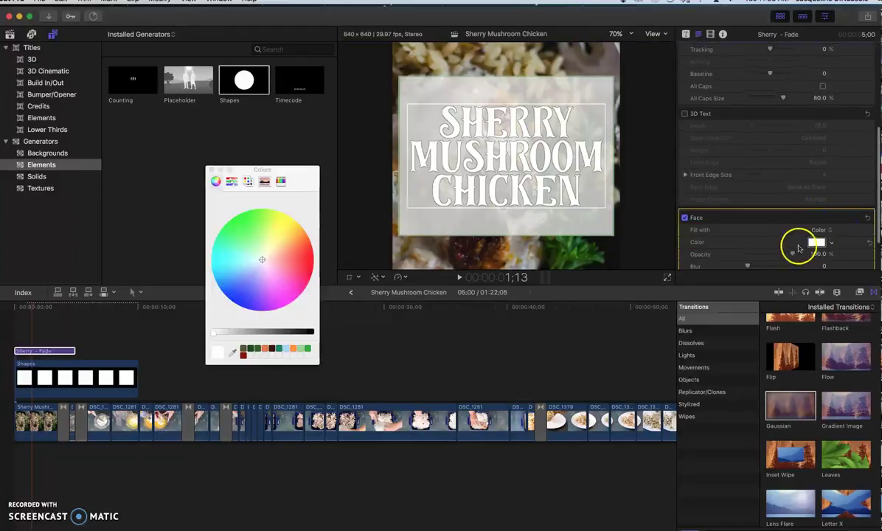
click(832, 243)
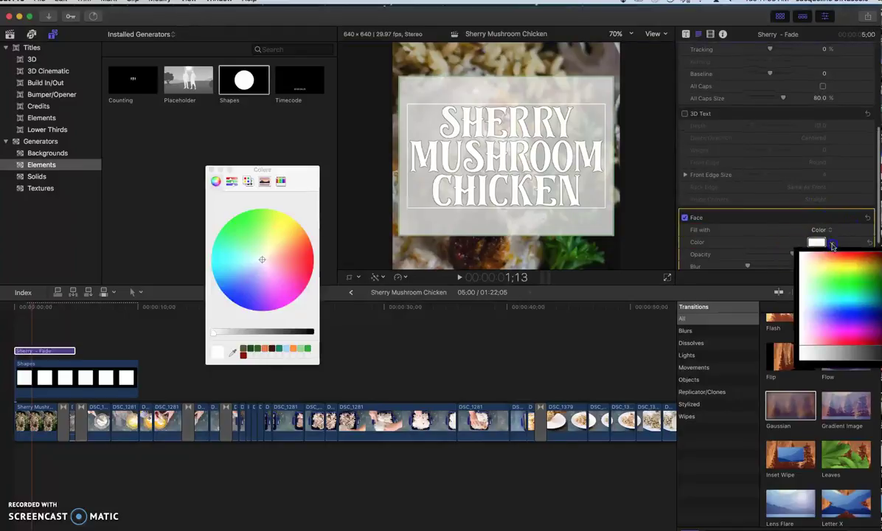
click(253, 352)
click(251, 350)
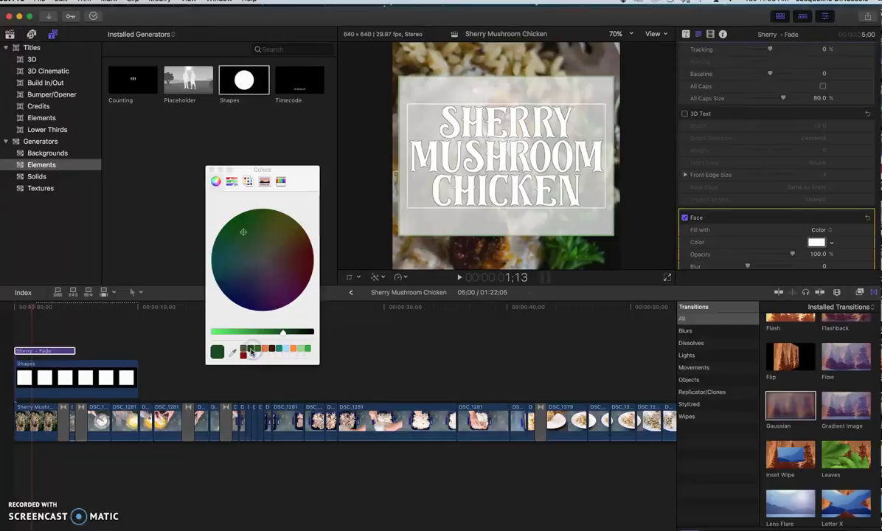
click(210, 172)
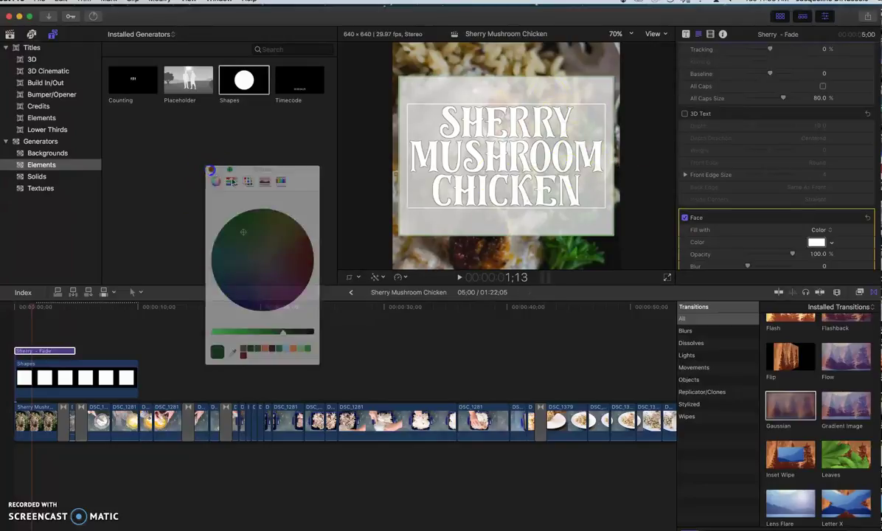
Set the title's face colour to dark green.
click(846, 237)
drag(856, 273, 757, 219)
click(817, 242)
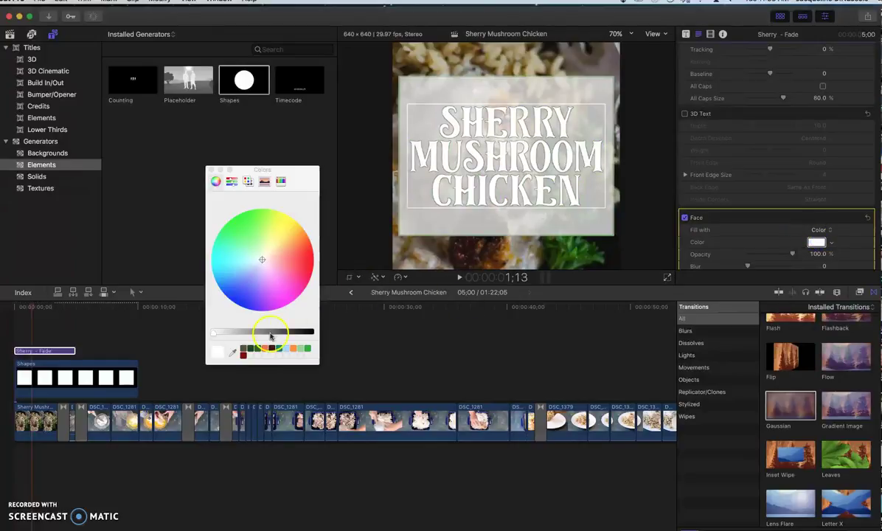
click(252, 350)
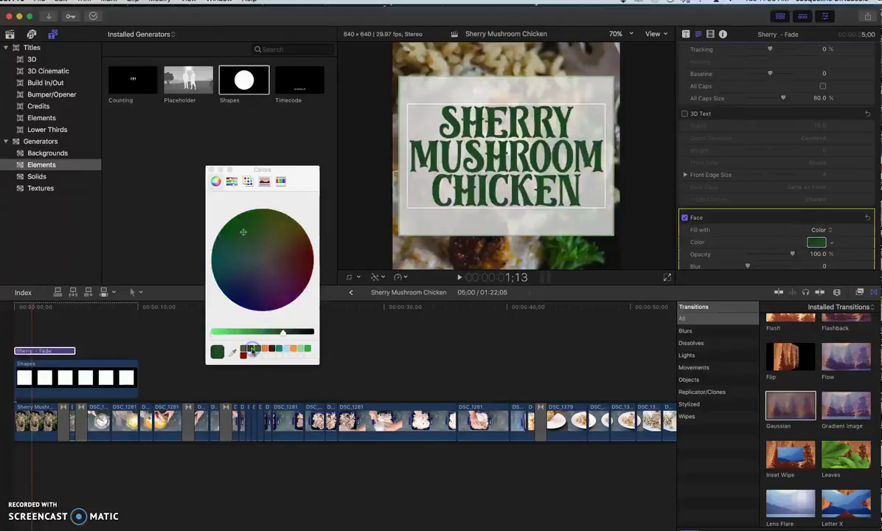
click(457, 289)
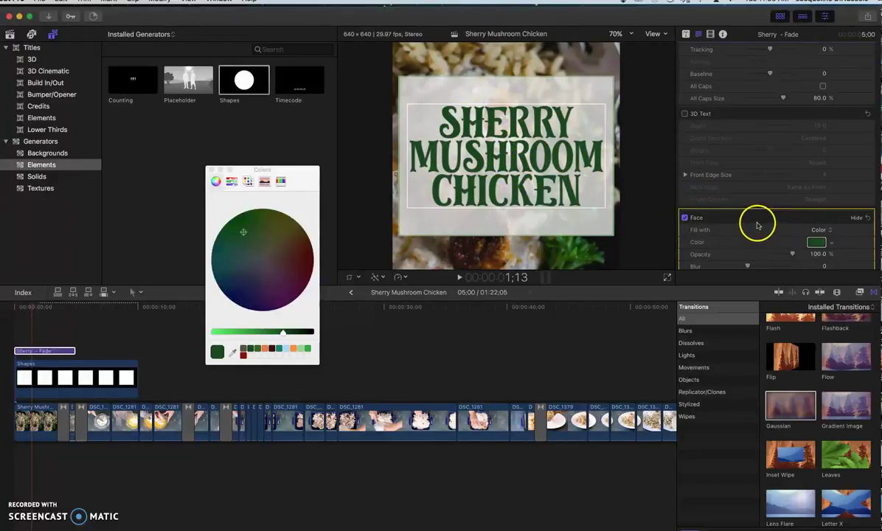
Change the title's face colour back to a near-white shade and close the colour picker.
scroll(755, 230, down, 3)
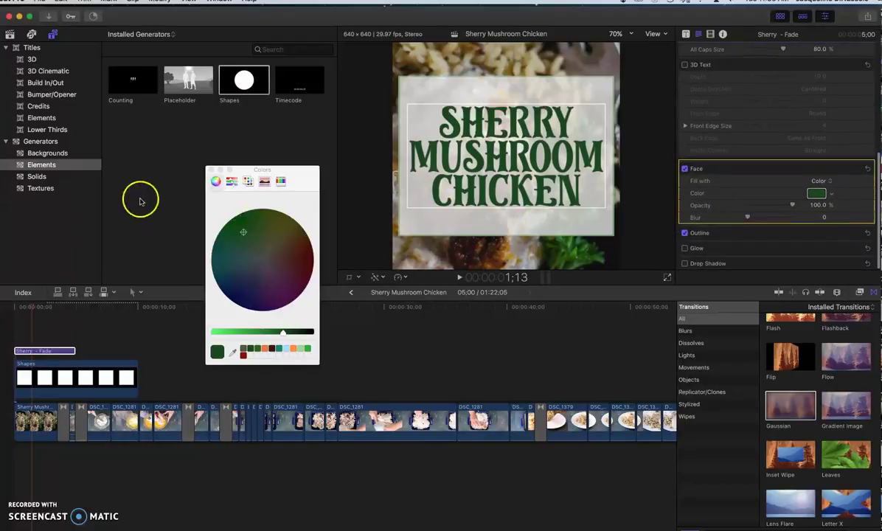
click(826, 196)
click(808, 208)
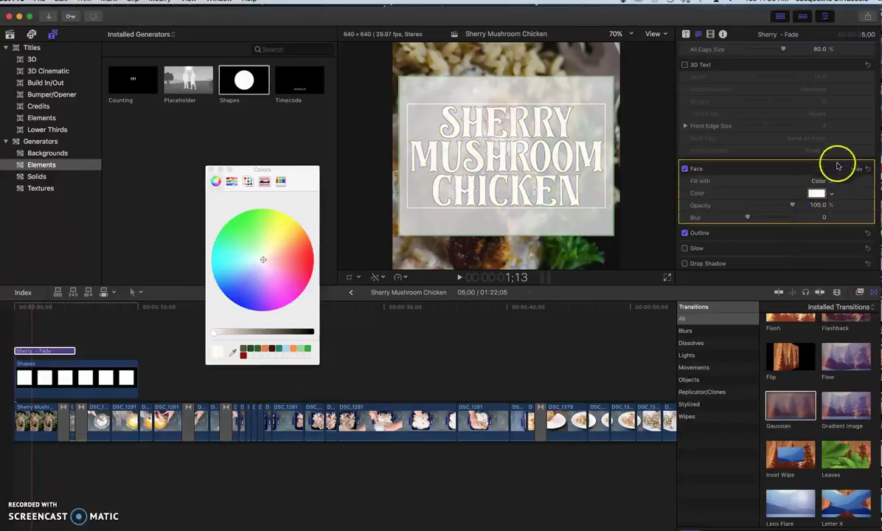
click(212, 172)
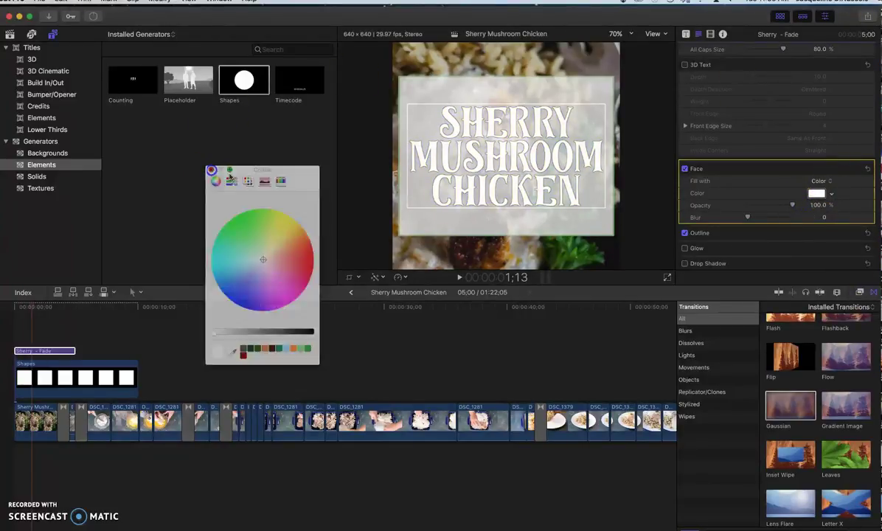
Delete the Shapes clip beneath the opening title from the timeline.
scroll(801, 160, up, 3)
scroll(800, 160, up, 4)
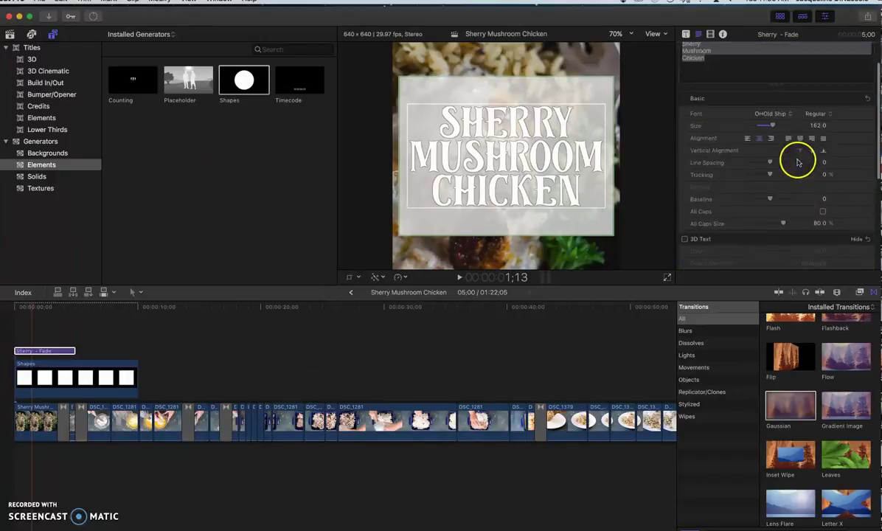
click(73, 373)
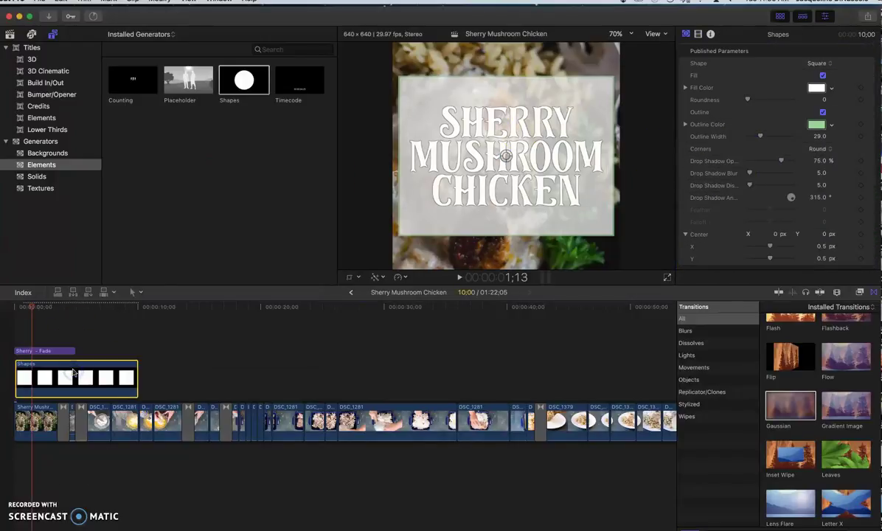
key(Delete)
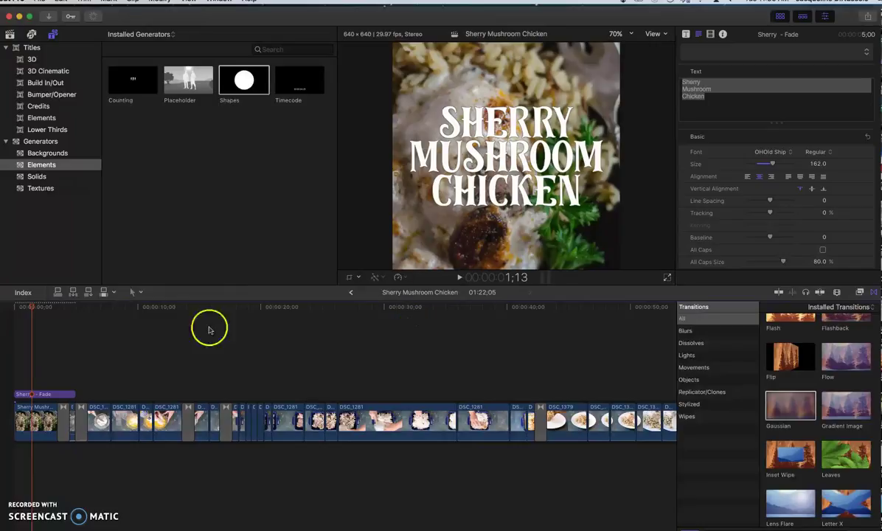
Shorten the opening title by trimming its end to a duration of about 4:04.
click(11, 308)
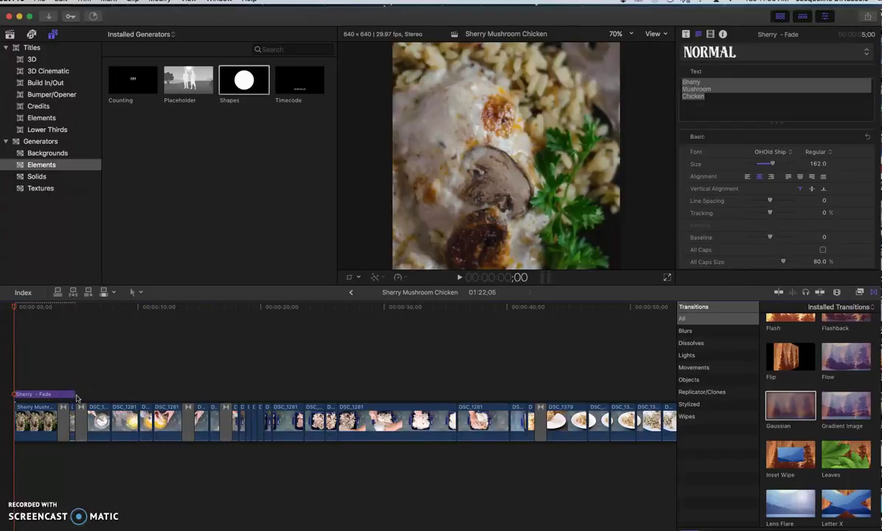
click(74, 396)
drag(76, 392, 62, 394)
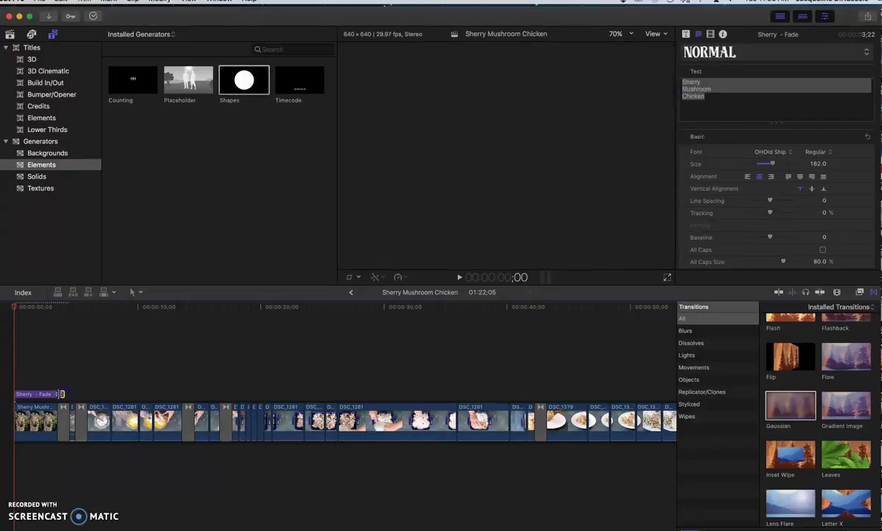
Play the recipe video from the beginning and examine the clips and titles through to the end of the timeline.
click(21, 386)
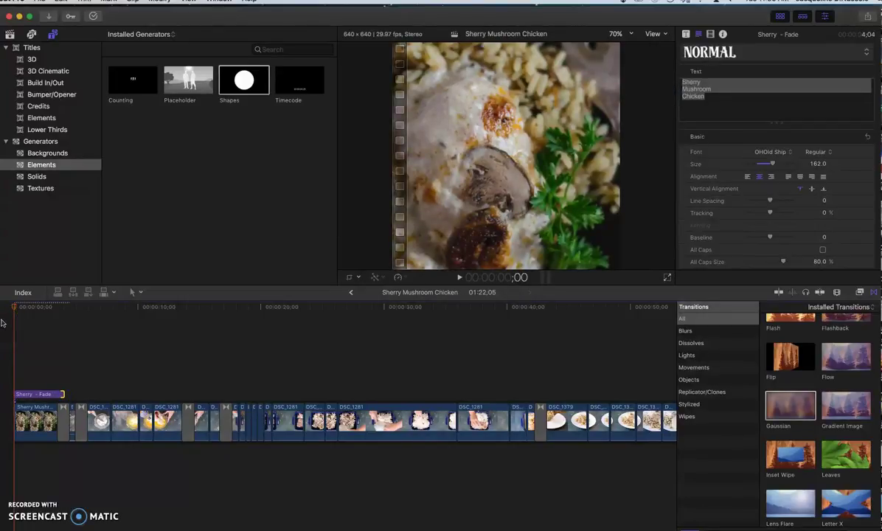
key(space)
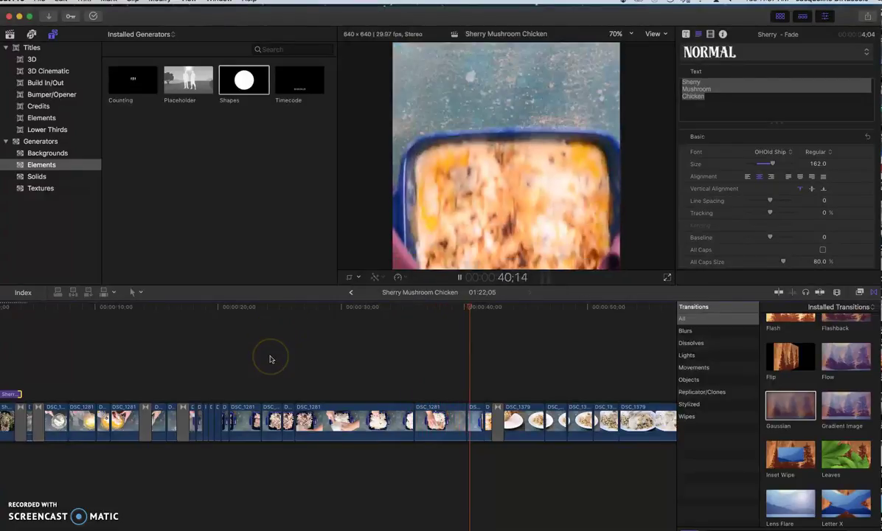
scroll(272, 372, right, 5)
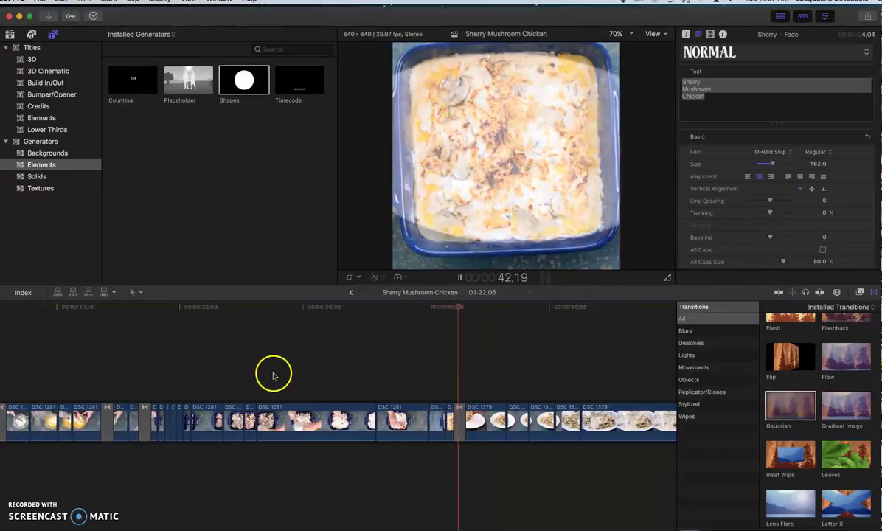
scroll(272, 373, right, 15)
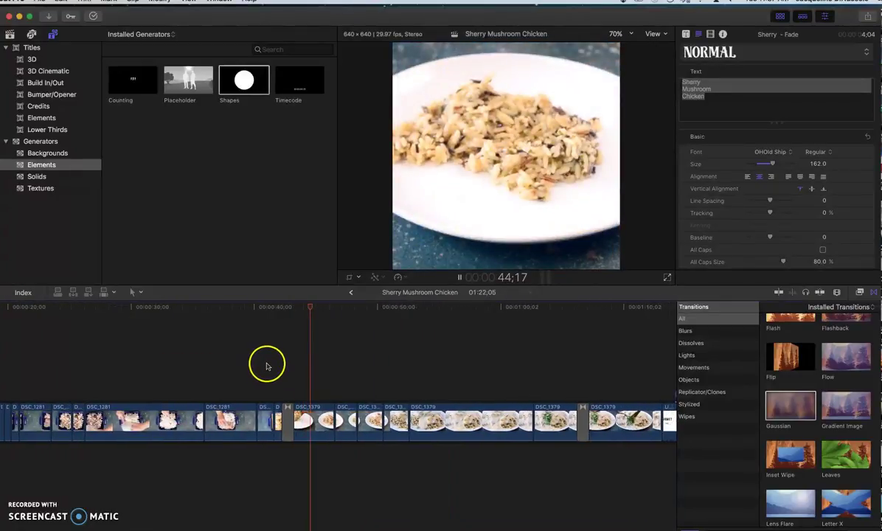
scroll(268, 366, right, 3)
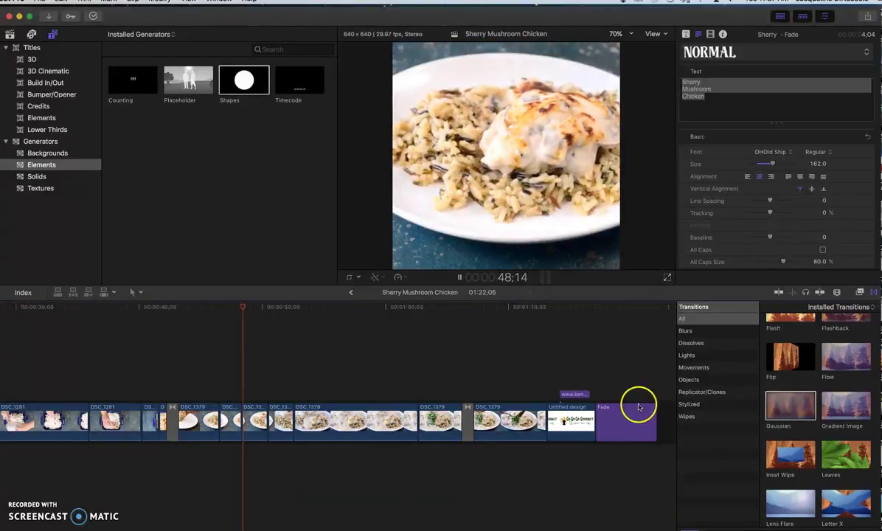
Examine the end of the full timeline and the Sherry Mushroom Chicken Square timeline, from its closing logo back to its opening title.
scroll(638, 422, right, 4)
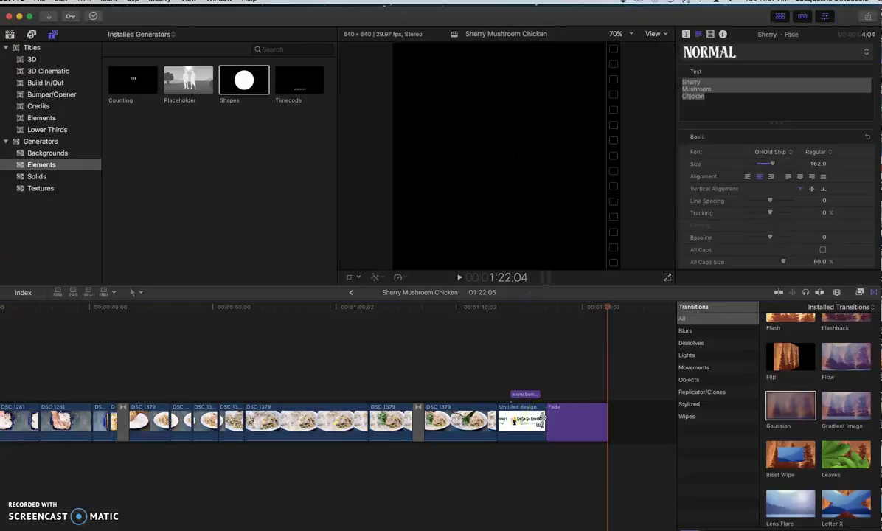
click(389, 459)
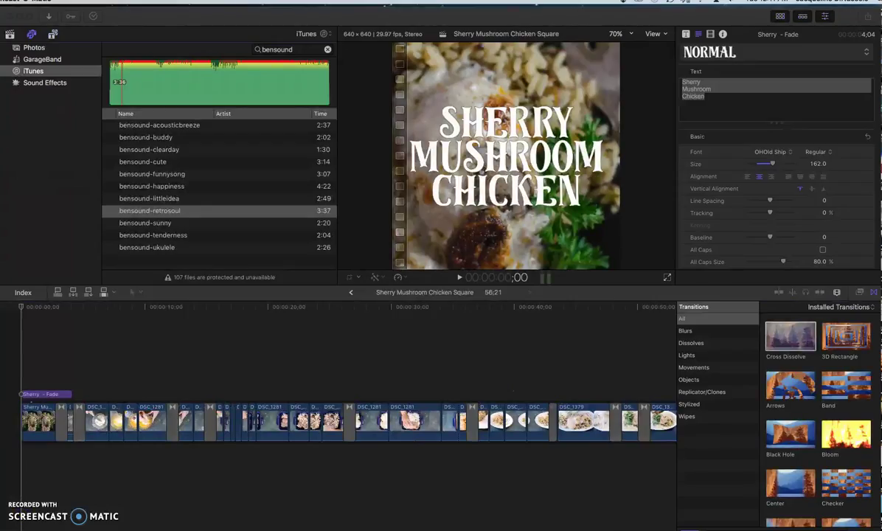
scroll(168, 416, right, 10)
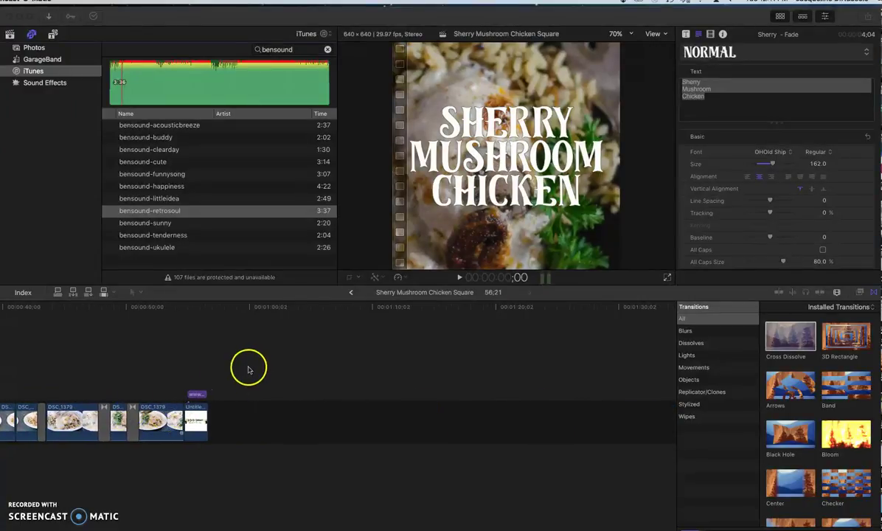
click(205, 310)
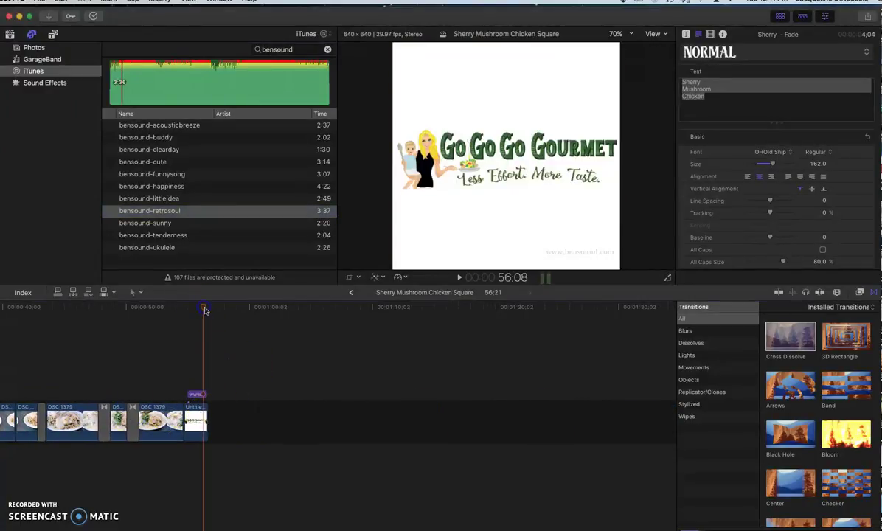
click(209, 310)
drag(209, 310, 34, 335)
scroll(117, 364, left, 10)
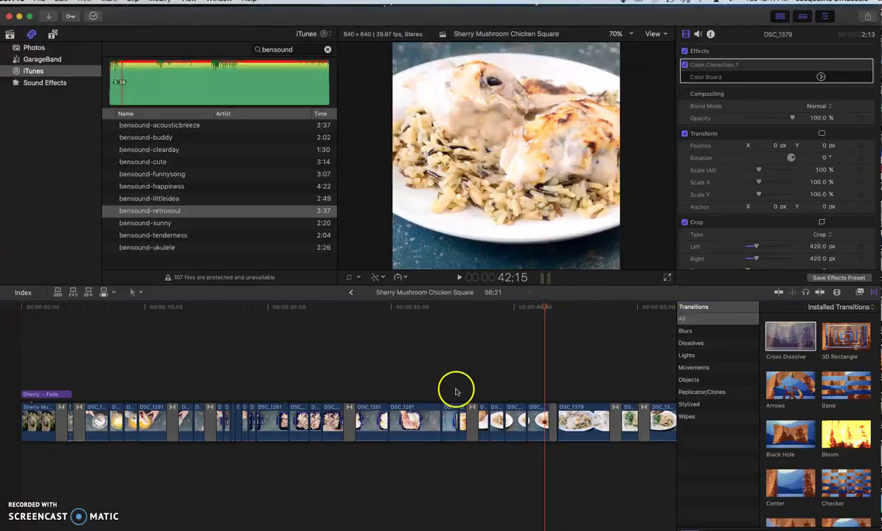
scroll(465, 387, right, 2)
scroll(472, 365, left, 2)
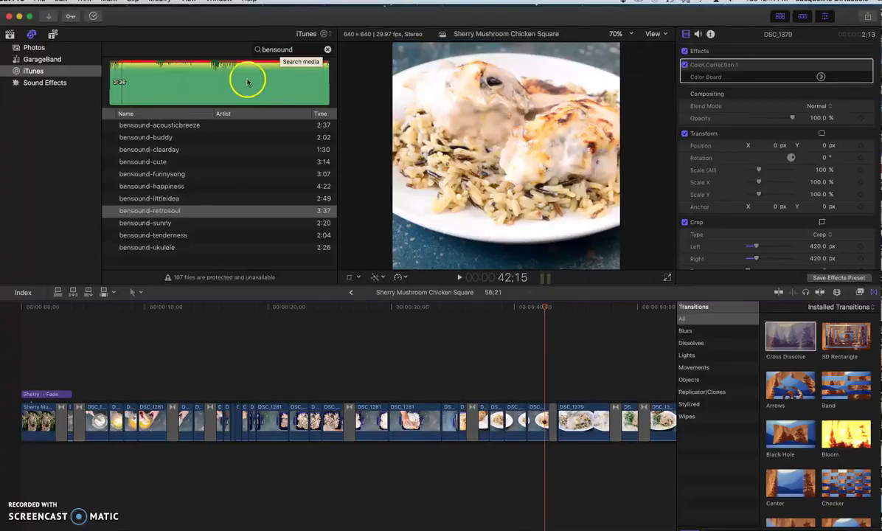
Preview the bensound-ukulele and bensound-retrosoul music tracks.
click(108, 248)
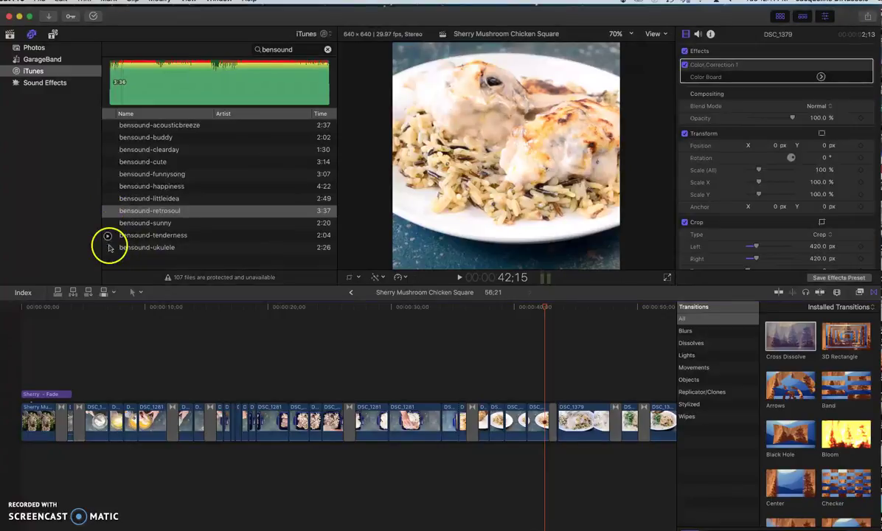
click(109, 248)
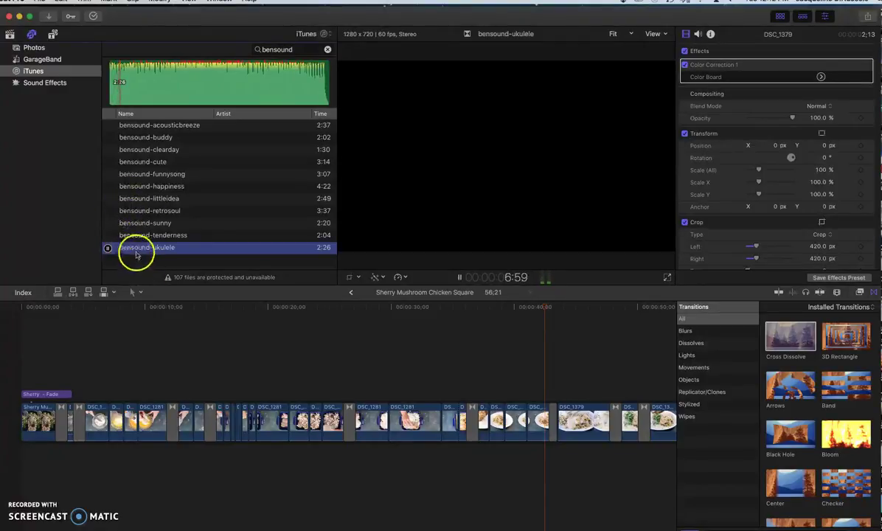
click(107, 211)
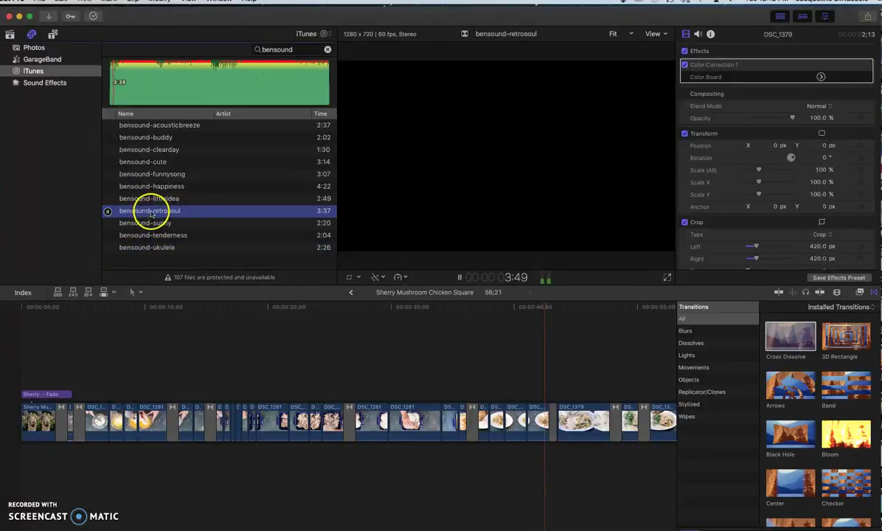
Add bensound-retrosoul beneath the video from the start of the timeline and trim its end to a duration of about 56:25.
drag(150, 214, 22, 463)
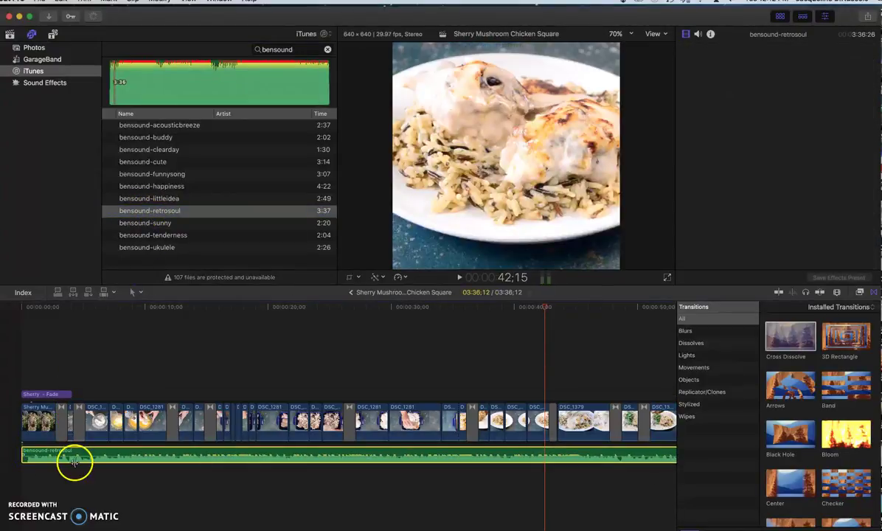
scroll(158, 457, right, 10)
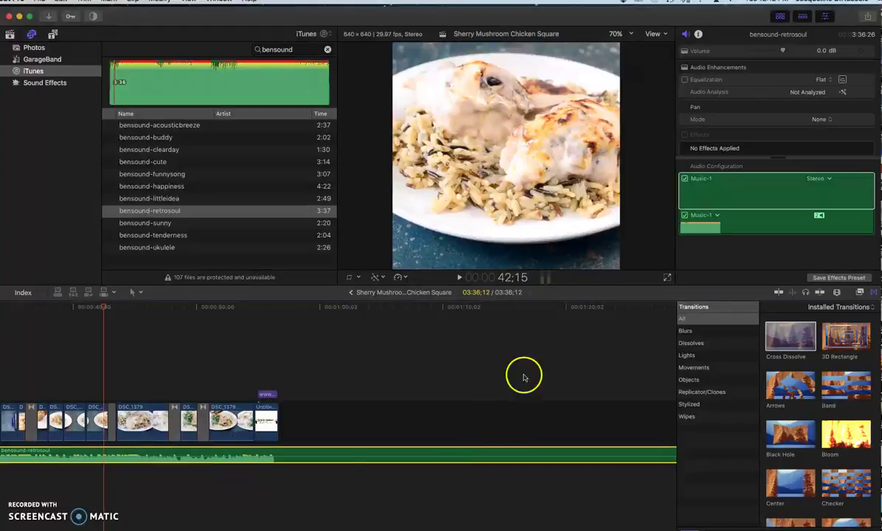
scroll(528, 396, right, 10)
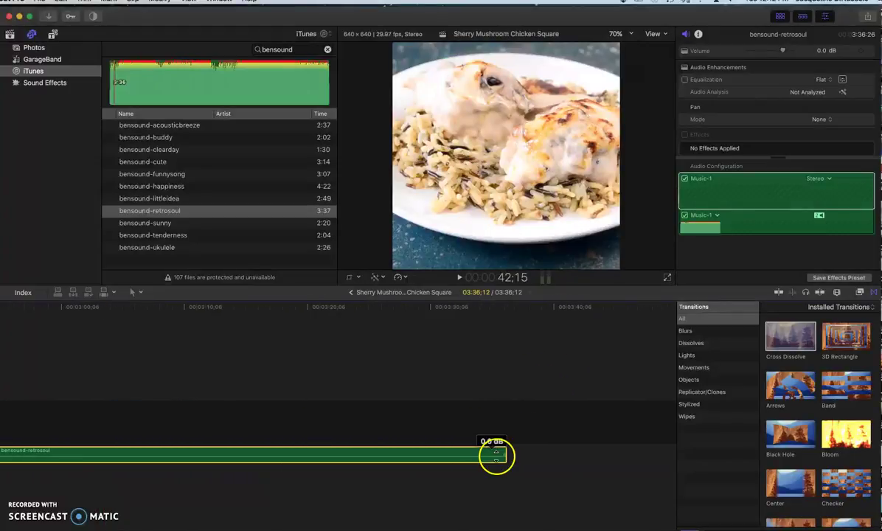
drag(509, 458, 310, 476)
click(305, 459)
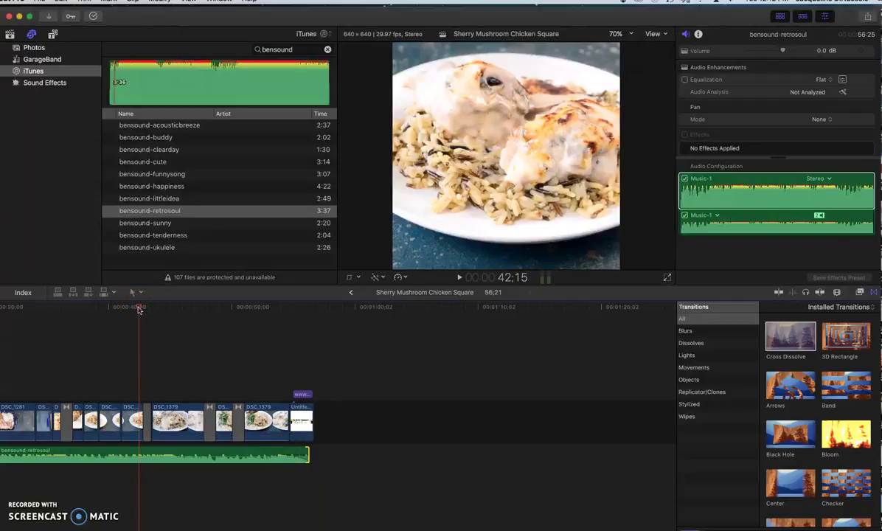
Return to the start of the timeline and examine the opening title's info, video, text and published parameter settings.
scroll(151, 319, left, 10)
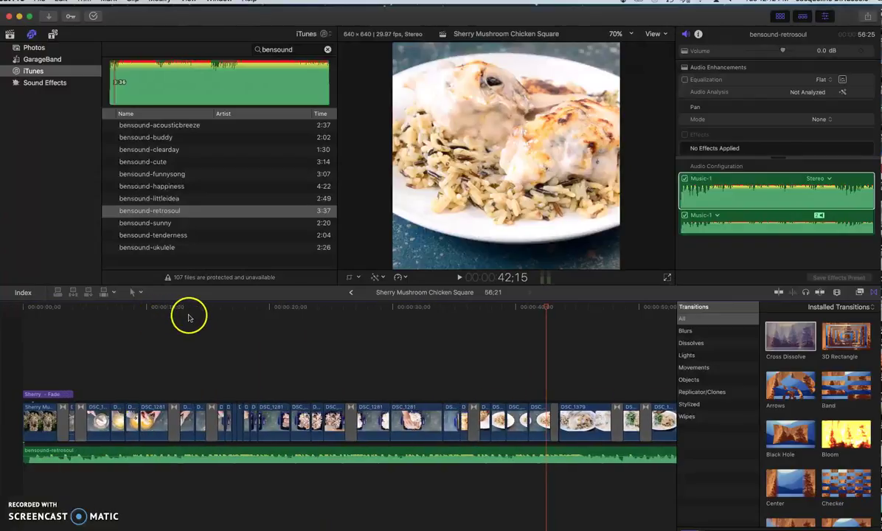
drag(546, 309, 12, 299)
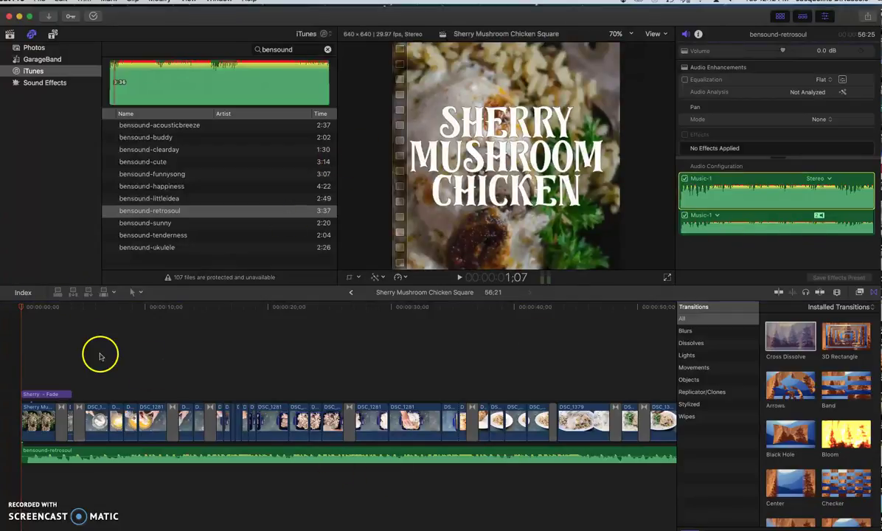
click(52, 396)
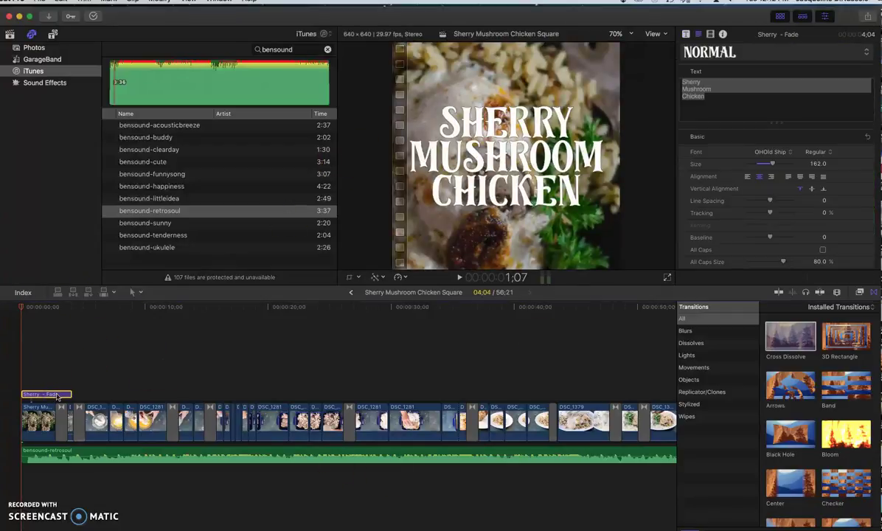
click(723, 35)
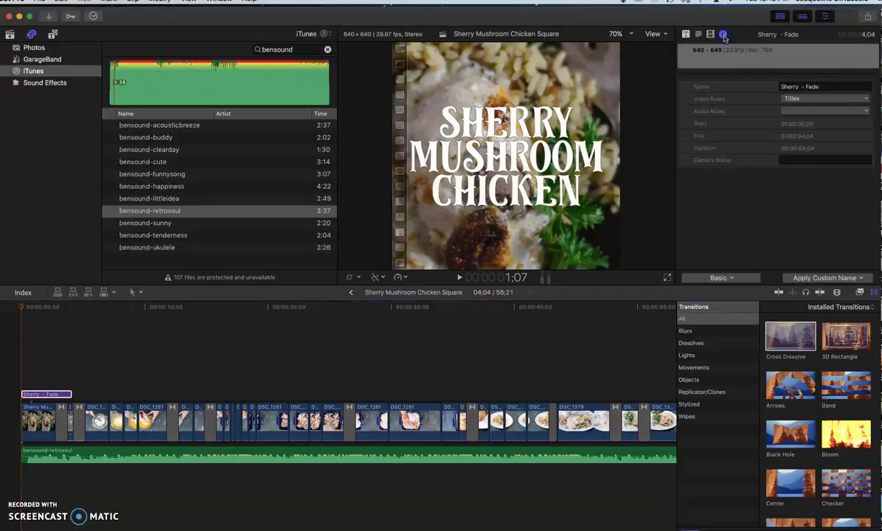
click(711, 34)
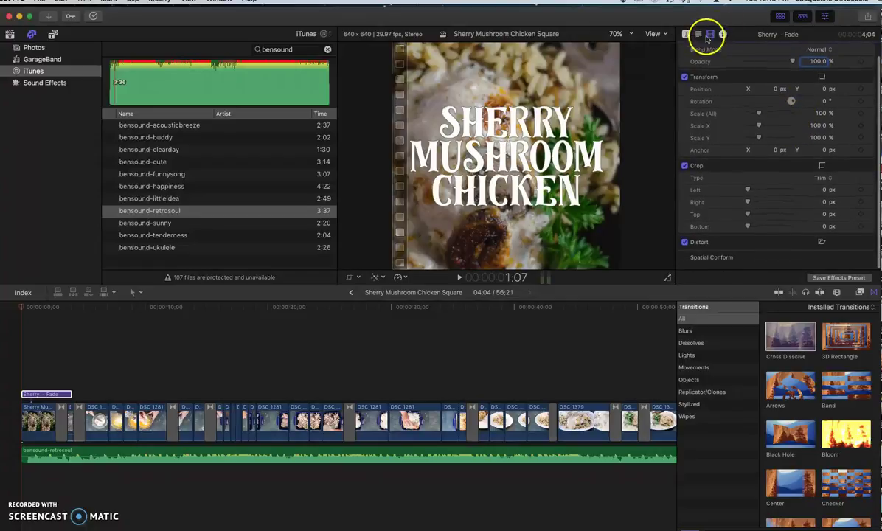
click(698, 34)
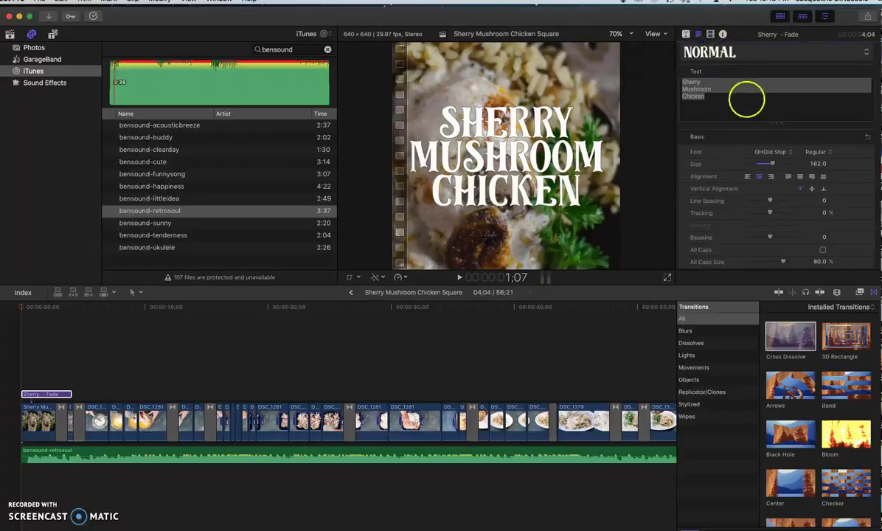
click(687, 35)
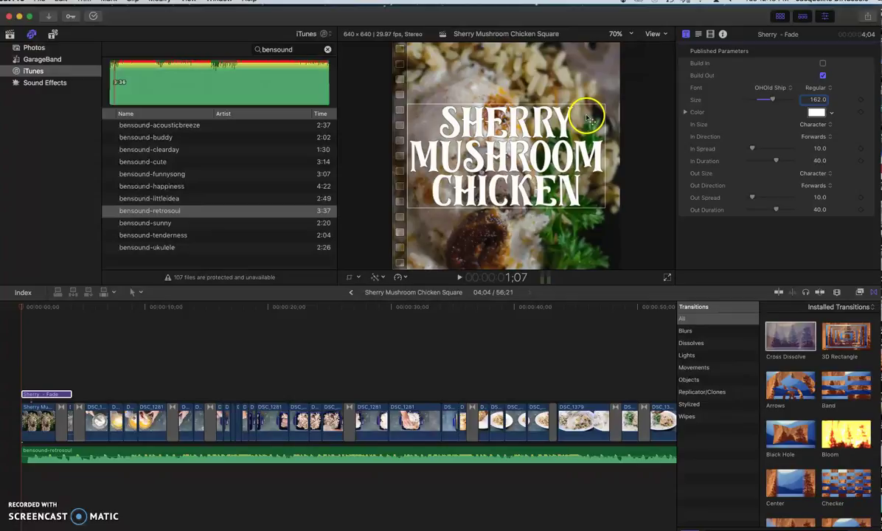
Play the square video with its music from the beginning through to the closing logo.
click(24, 306)
click(16, 309)
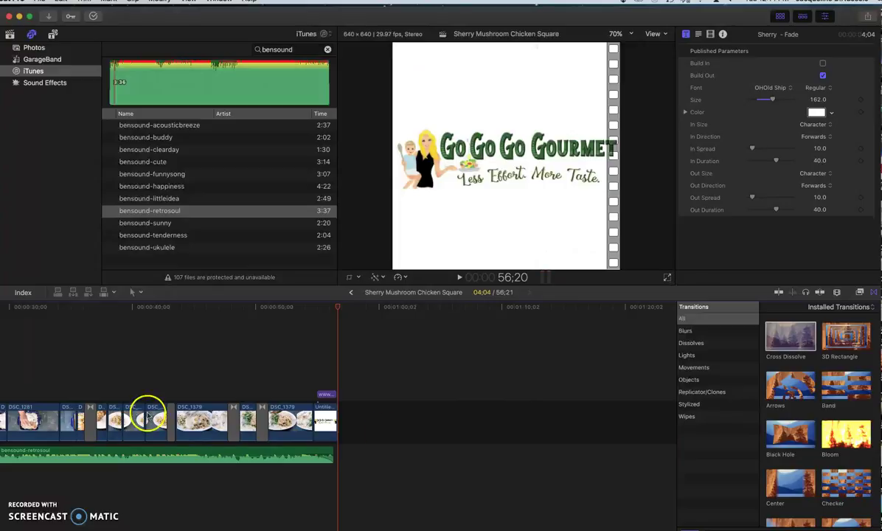
Add a Cross Dissolve before the closing logo clip and a Gaussian transition at the DSC_1281 cut around 34 seconds.
drag(788, 336, 321, 435)
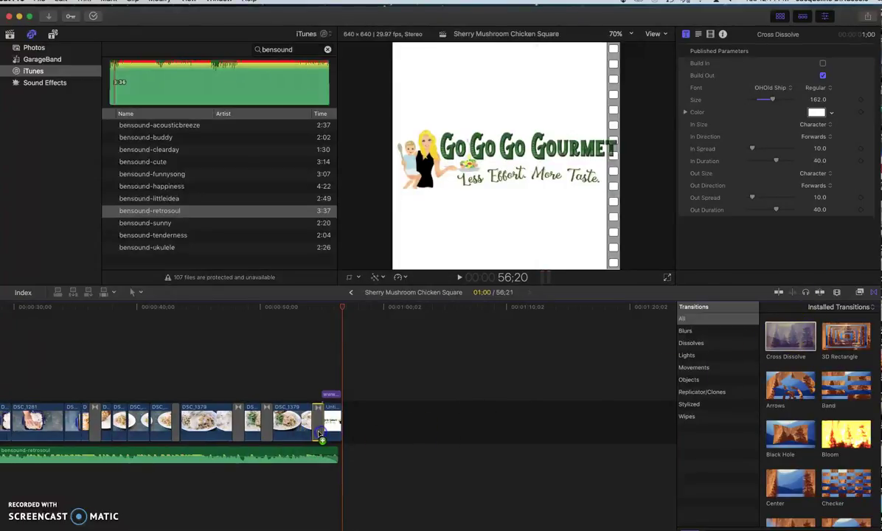
scroll(158, 414, left, 10)
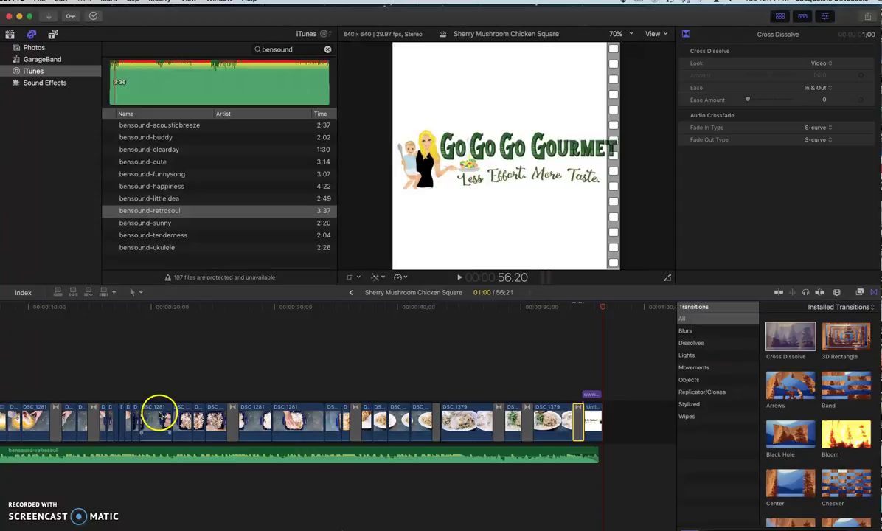
scroll(158, 414, left, 5)
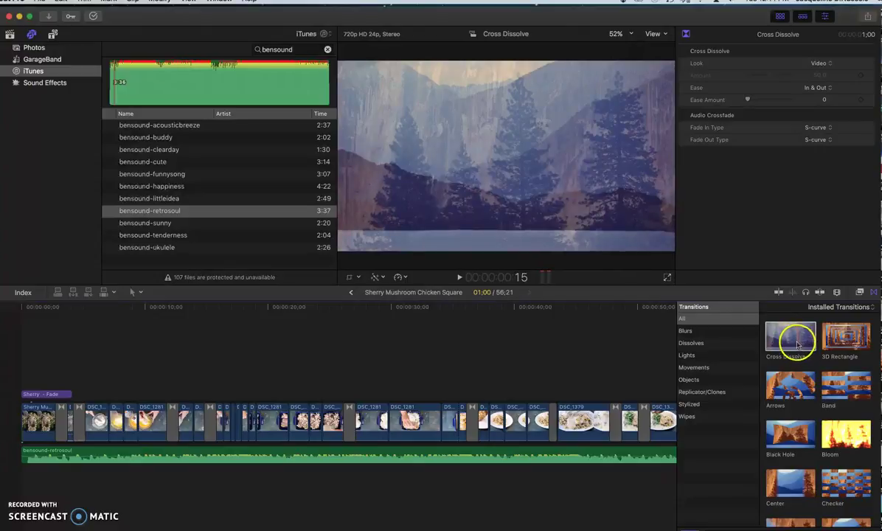
scroll(794, 369, down, 4)
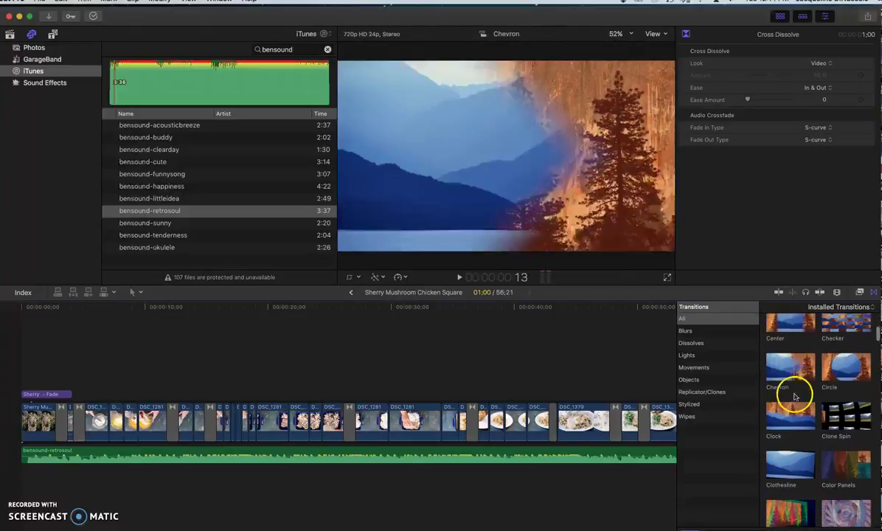
scroll(794, 397, down, 5)
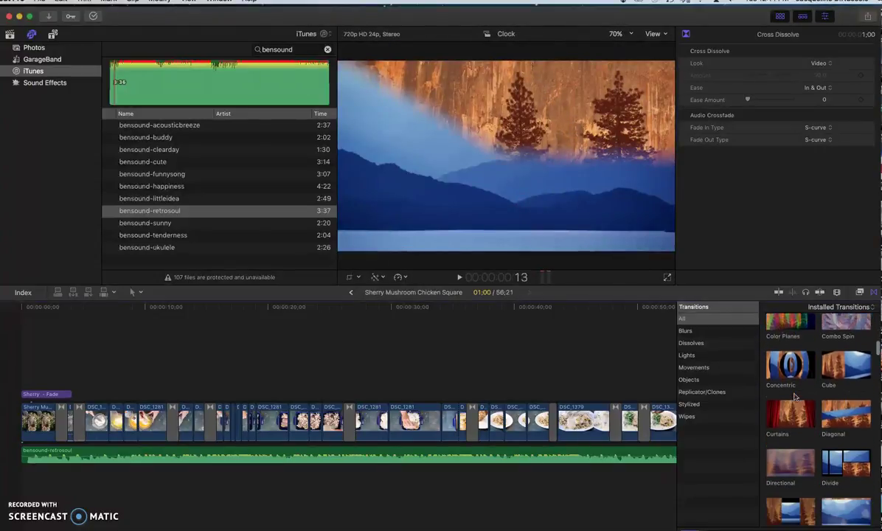
scroll(795, 397, down, 5)
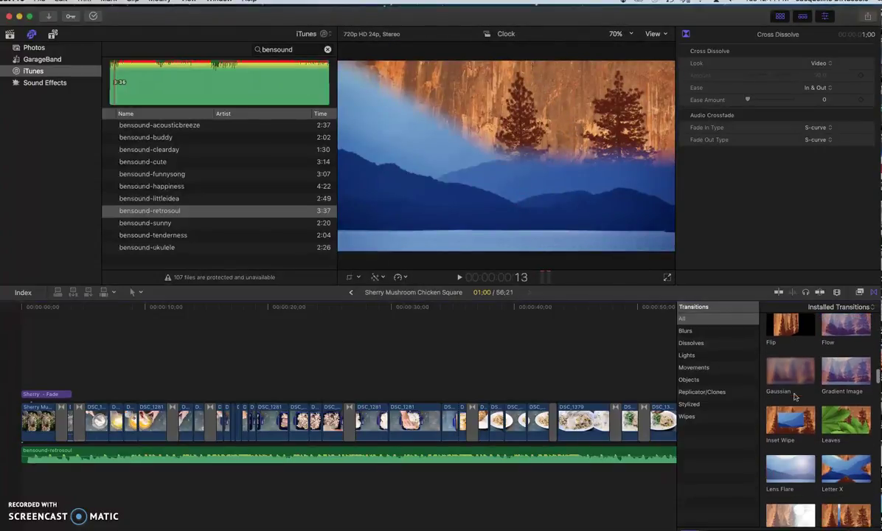
drag(790, 353, 443, 425)
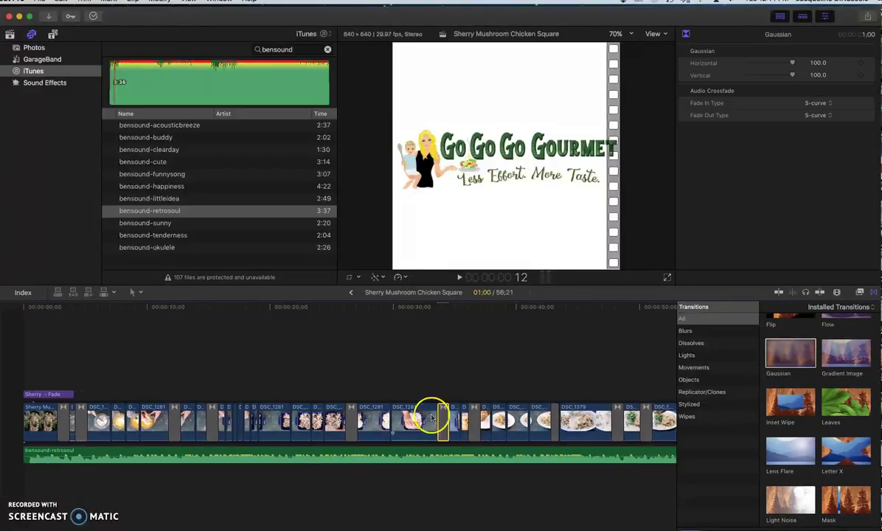
Add Cross Dissolve transitions at three neighbouring cuts between about 7 and 9 seconds in the timeline.
scroll(795, 391, up, 5)
scroll(794, 389, up, 5)
drag(780, 362, 114, 431)
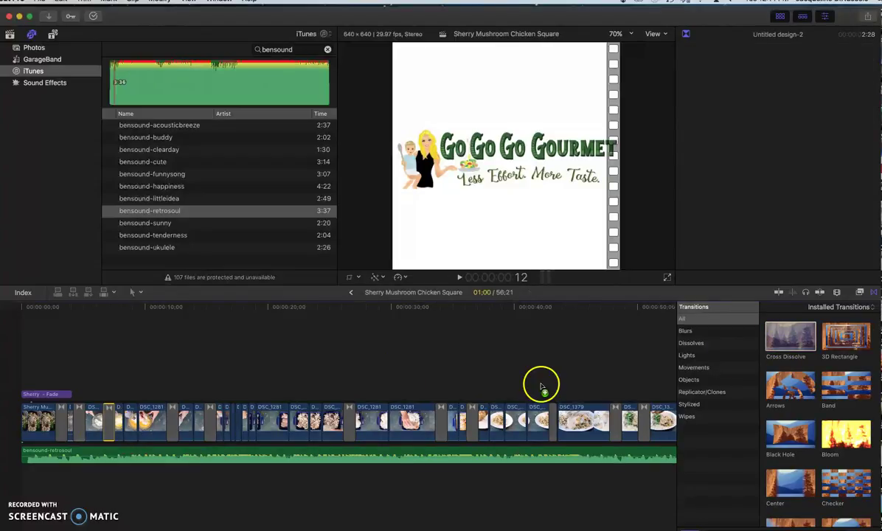
drag(796, 329, 128, 414)
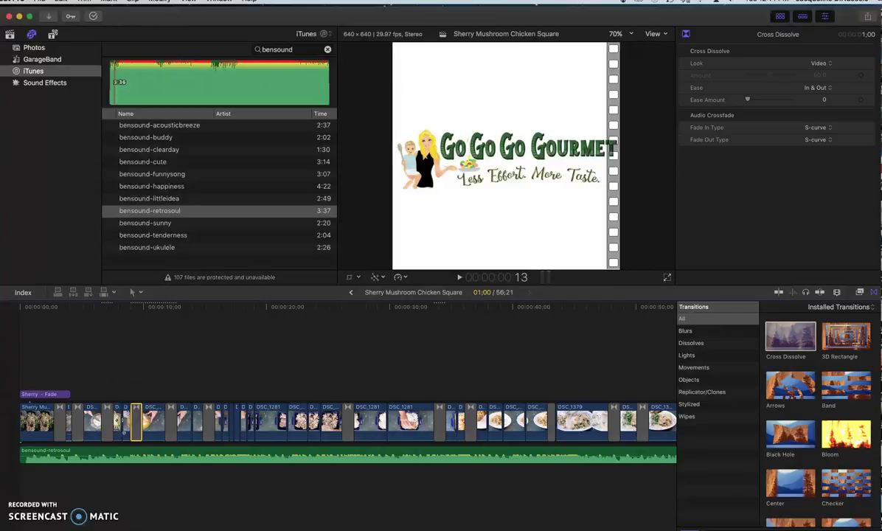
drag(796, 336, 109, 419)
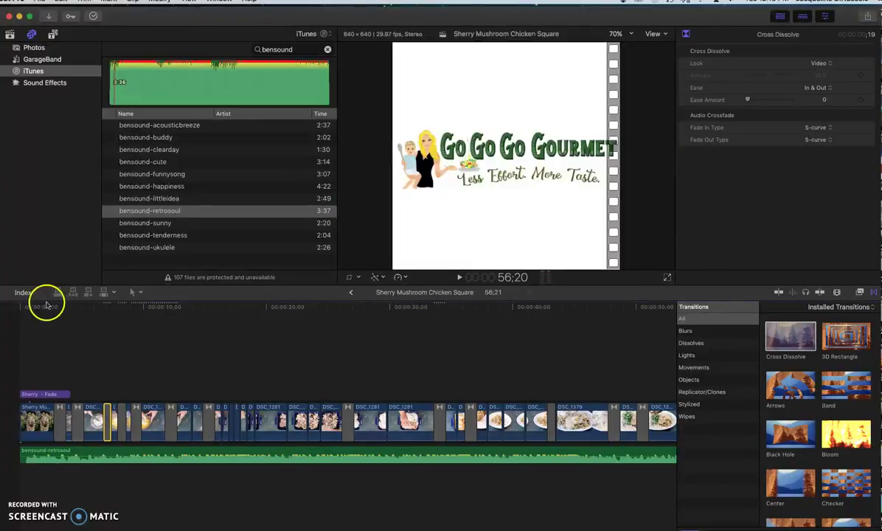
Play the opening, trim the opening title's end so it finishes before the first transition, and check the frame at 2:03.
drag(46, 303, 39, 316)
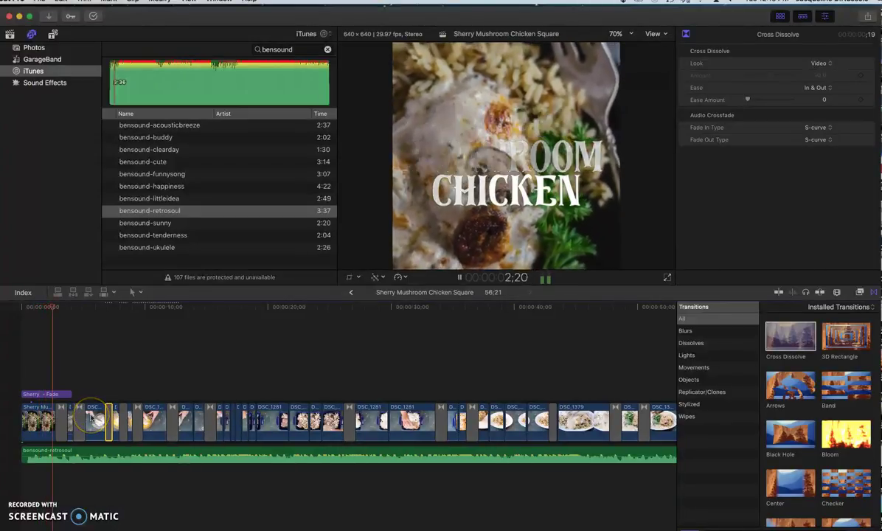
click(49, 393)
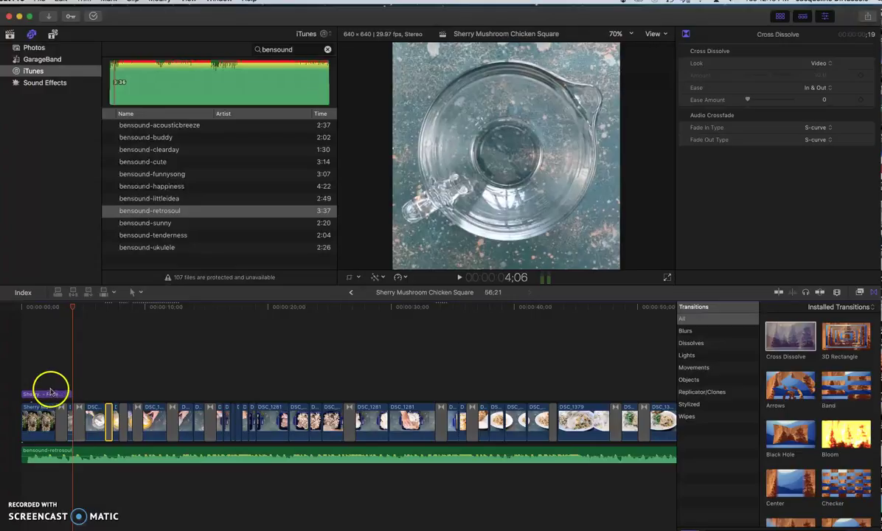
drag(67, 396, 49, 399)
click(37, 407)
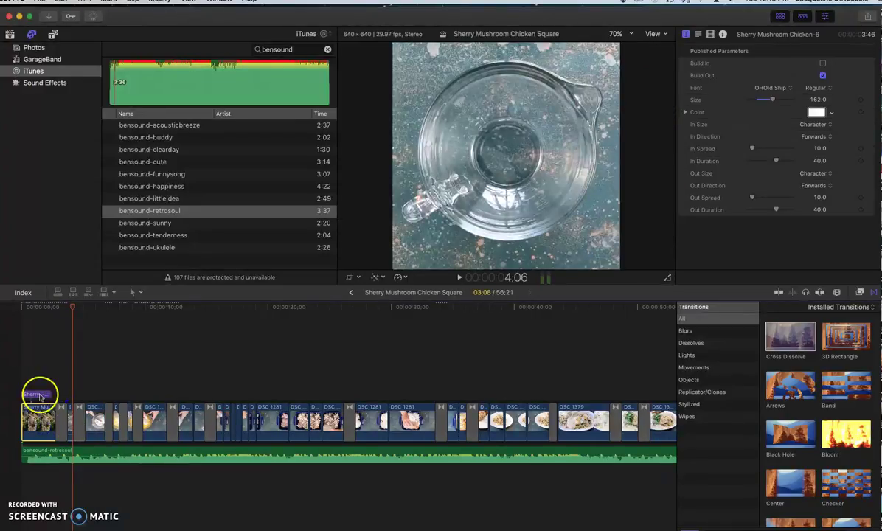
click(47, 309)
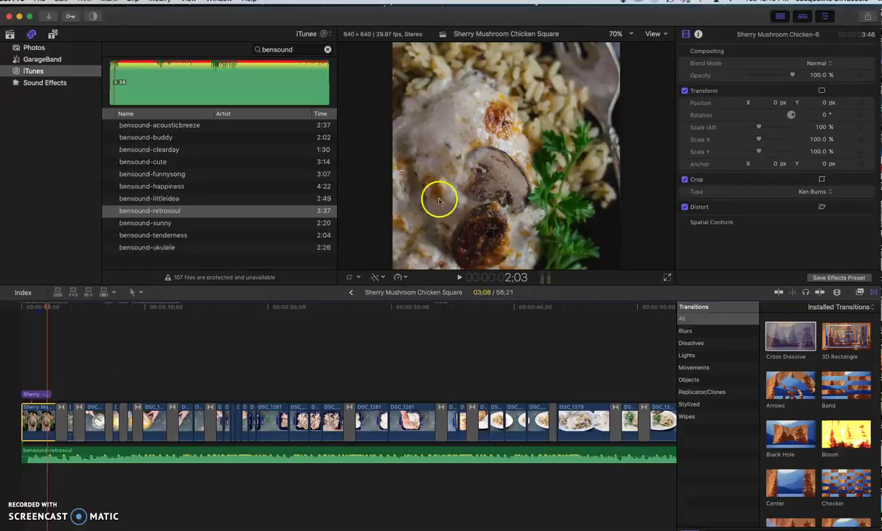
Brighten the opening chicken photo by raising its exposure highlights to 39% in the Color Board.
click(377, 277)
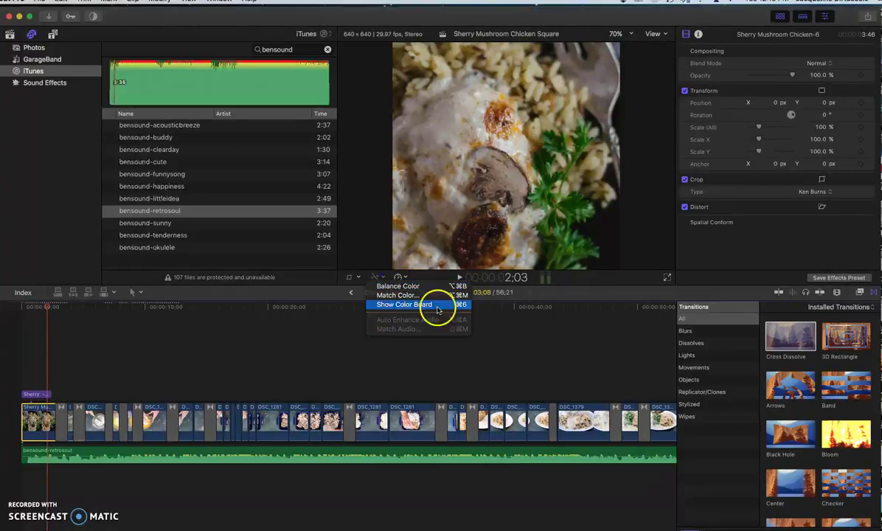
click(405, 305)
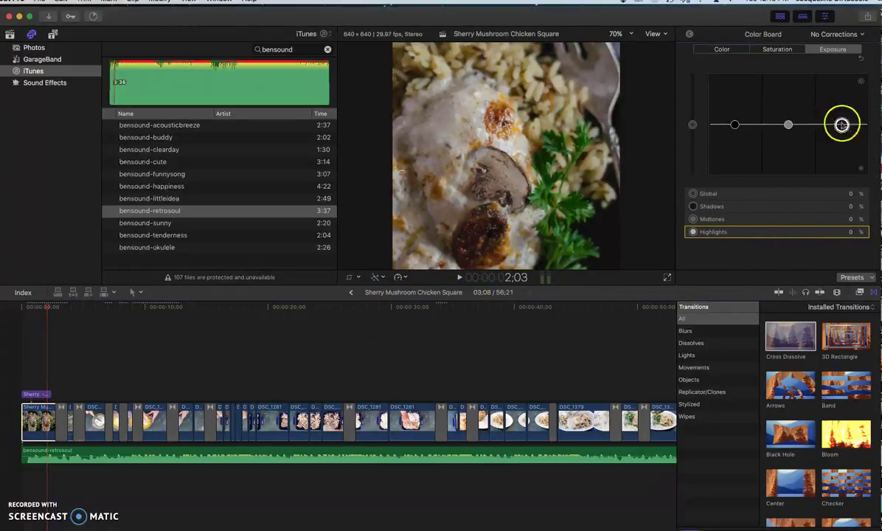
drag(695, 124, 694, 122)
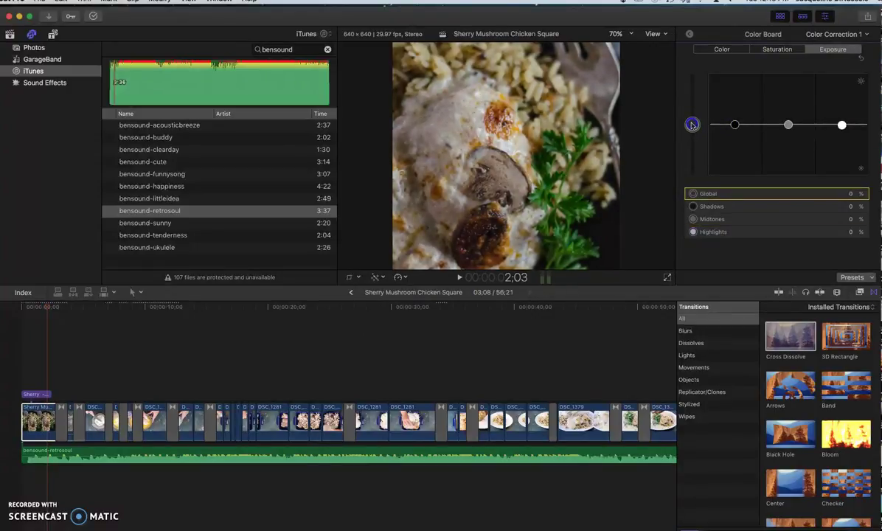
drag(842, 126, 842, 106)
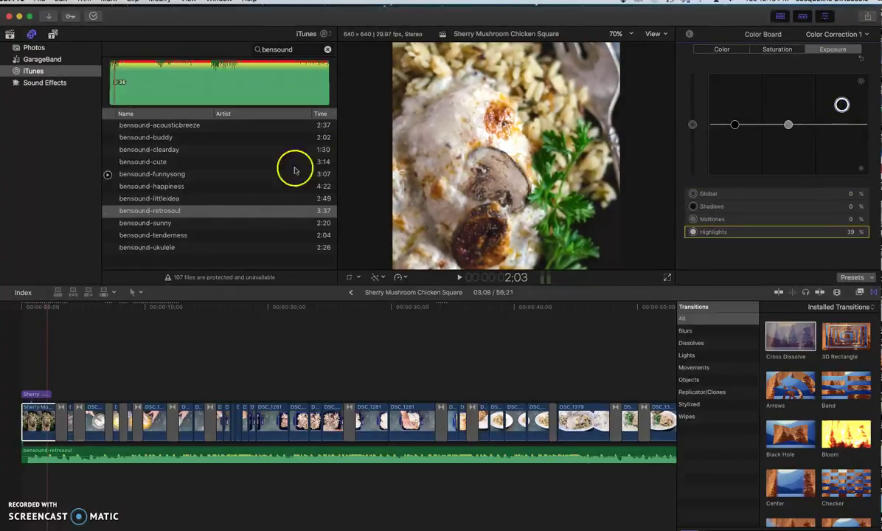
Play the square video from the beginning and stop at the end of the long DSC_1379 clip, around 47:26.
key(Home)
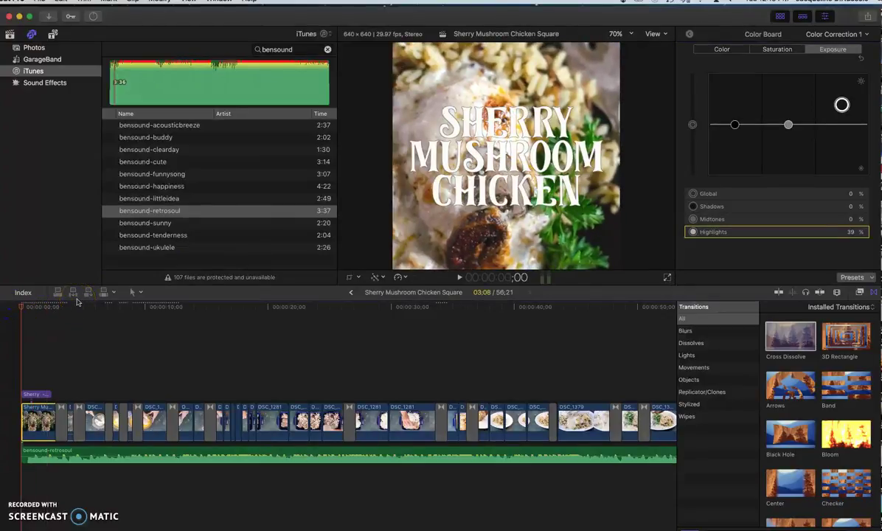
key(space)
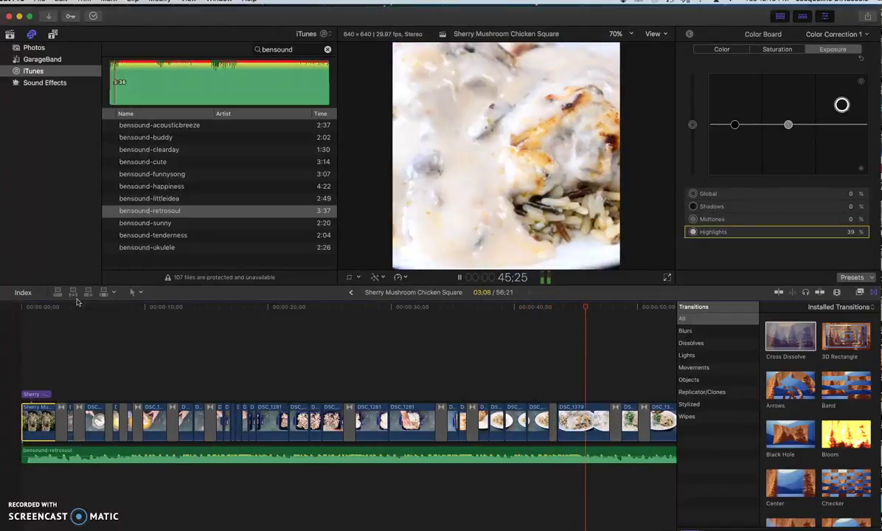
key(space)
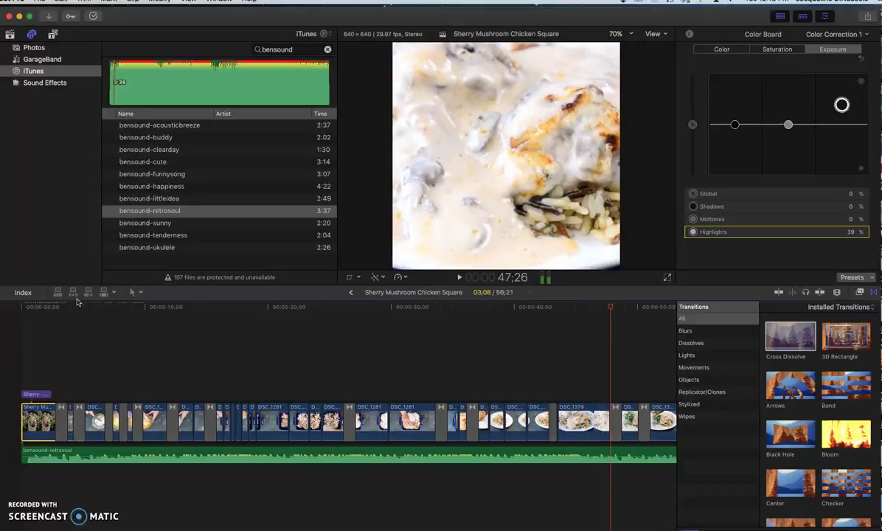
Slow the long DSC_1379 clip before the 47:26 mark to 50% speed.
click(575, 419)
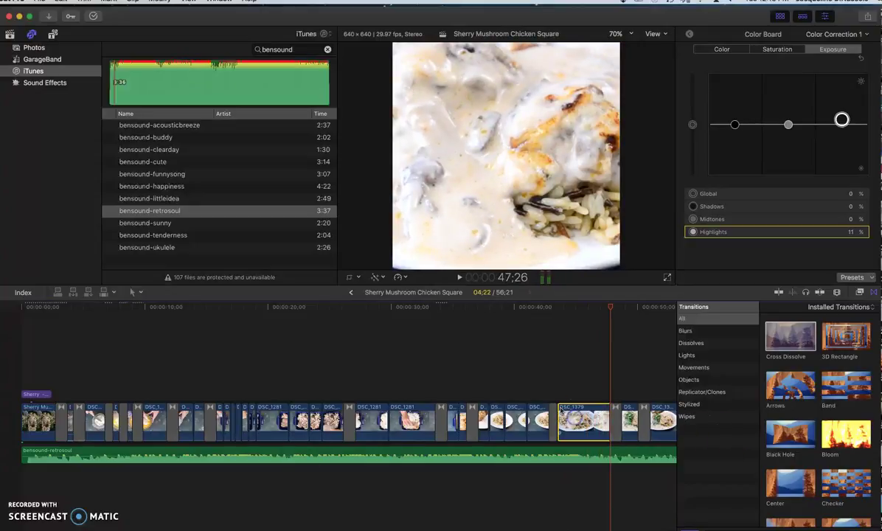
scroll(578, 409, right, 3)
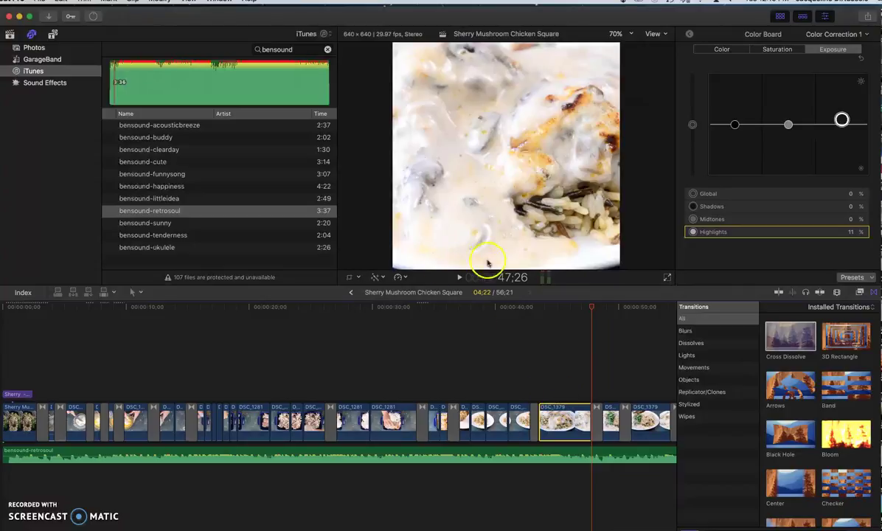
click(408, 279)
mouse_move(408, 287)
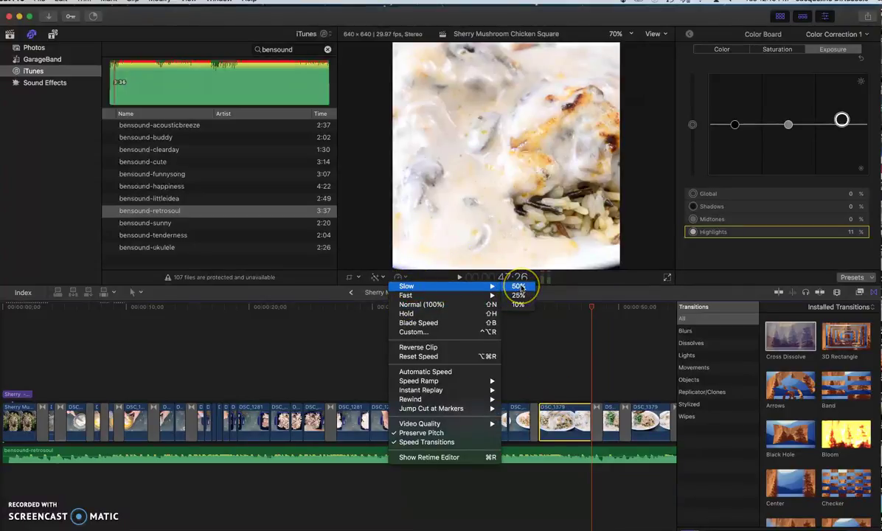
click(520, 287)
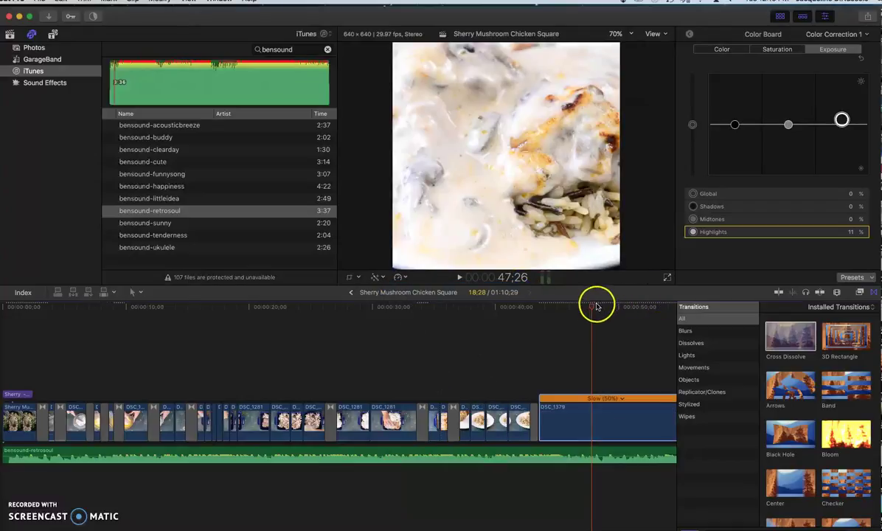
Play the slowed DSC_1379 clip from about 45:06 through to the closing logo.
scroll(599, 339, right, 4)
scroll(593, 335, right, 10)
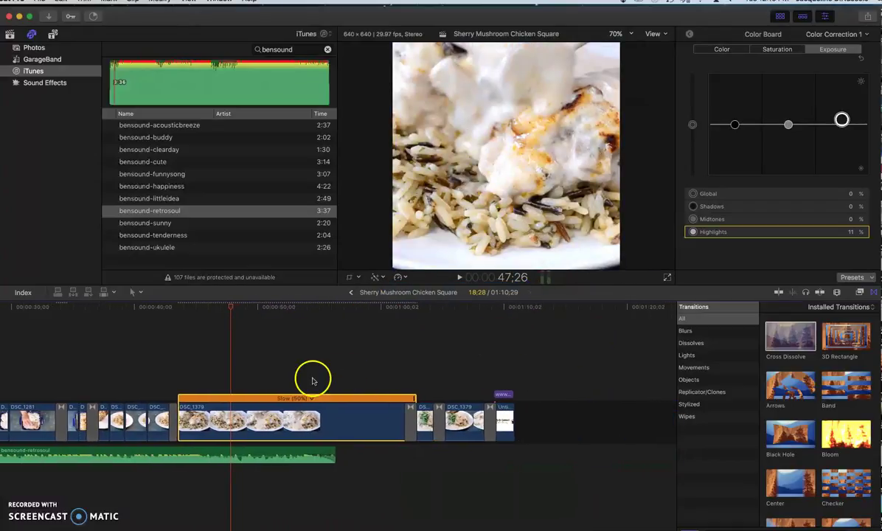
drag(231, 303, 198, 315)
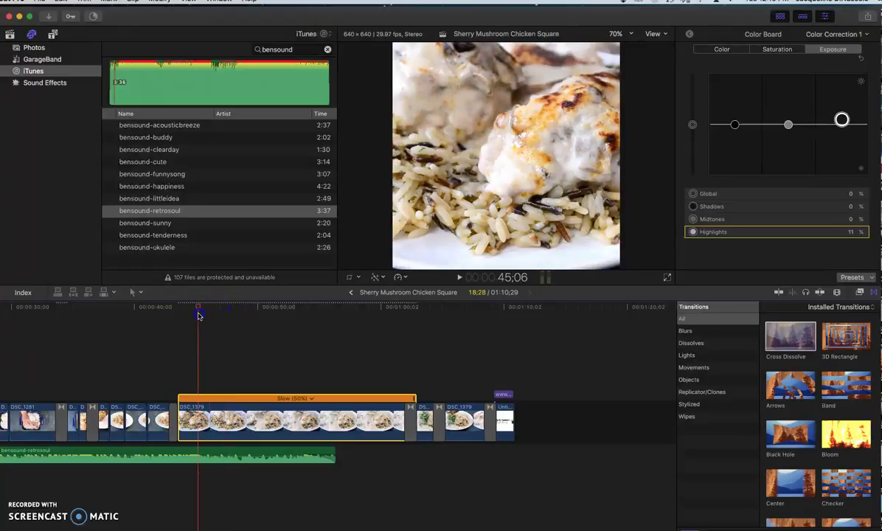
key(space)
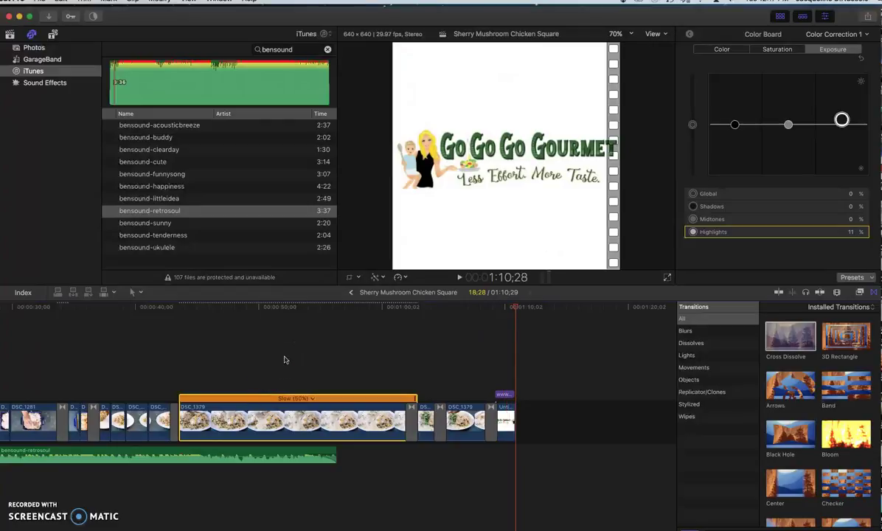
Deselect the slowed clip and open the Export File sharing dialog for the square project.
click(39, 2)
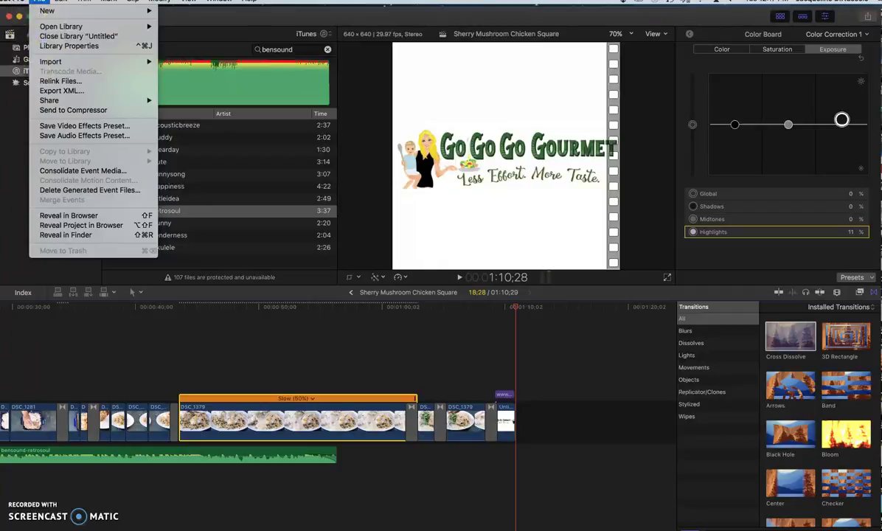
click(231, 320)
click(203, 329)
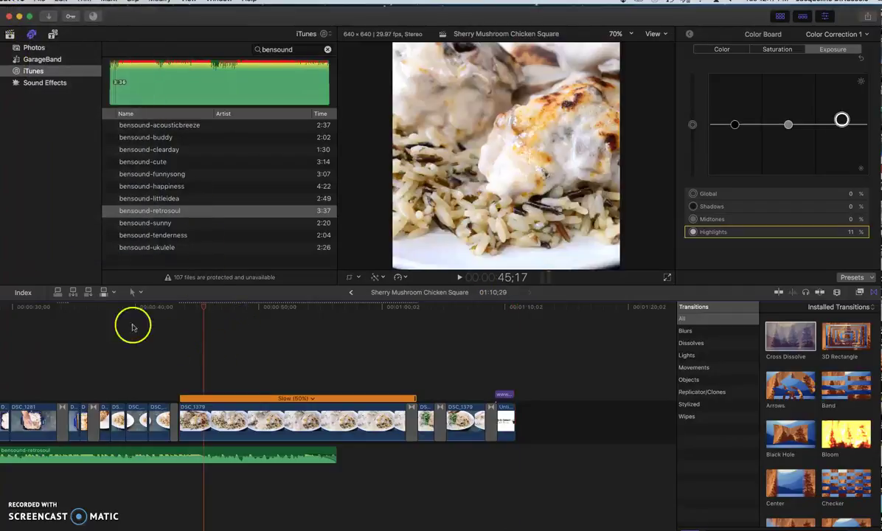
click(39, 2)
mouse_move(52, 100)
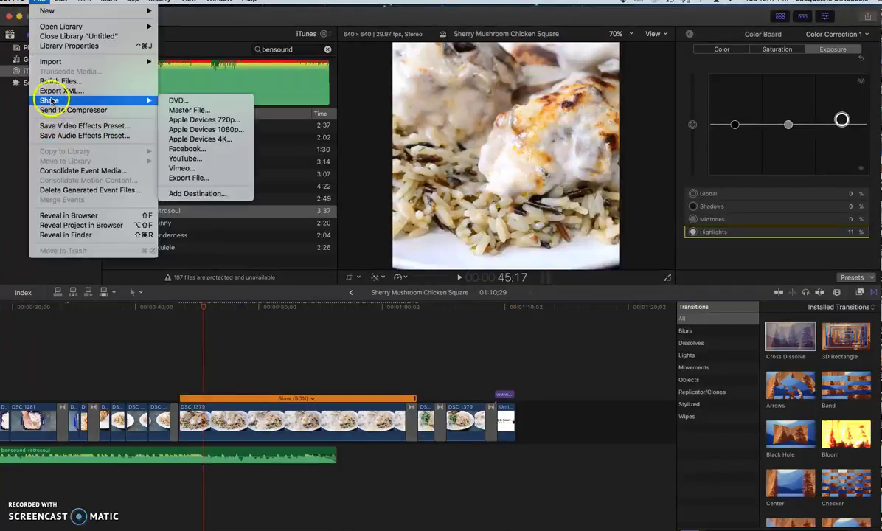
click(235, 179)
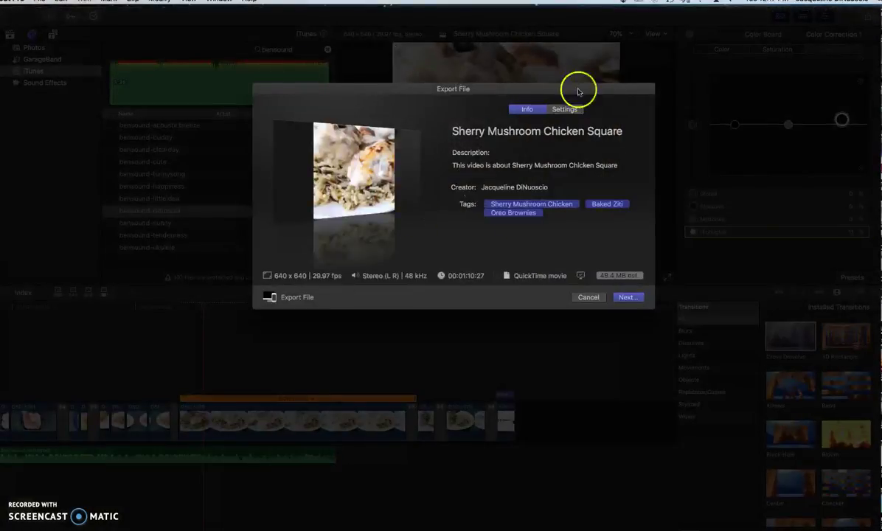
Review the export's format and codec settings and the available resolutions, keeping 640 x 640.
click(565, 109)
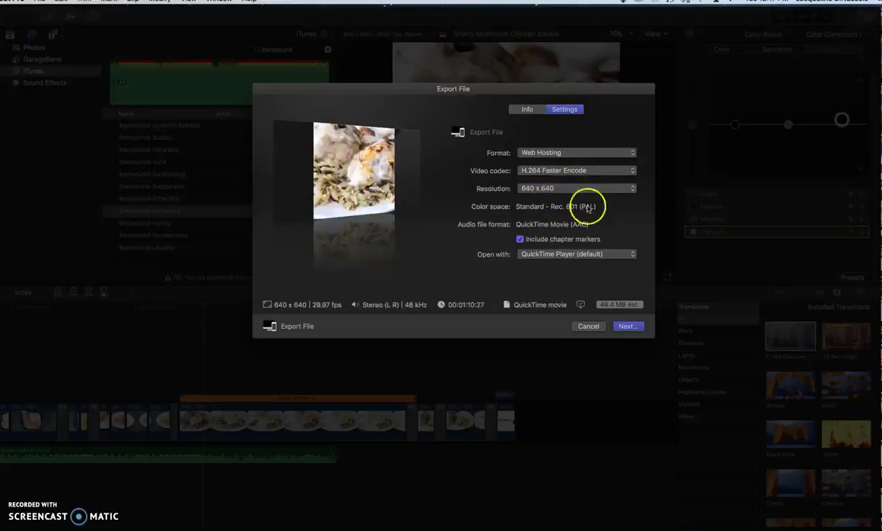
click(546, 191)
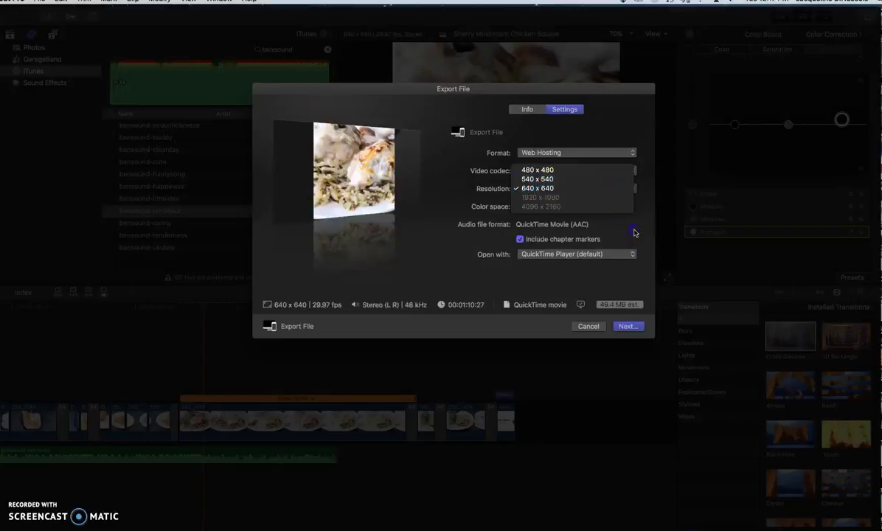
click(443, 98)
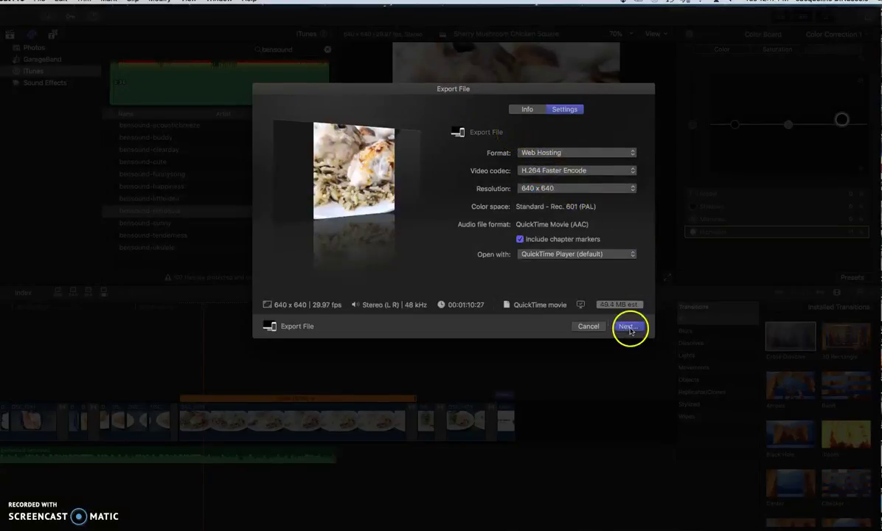
Proceed to the export's file name and save location, and cancel the save and the export.
key(Return)
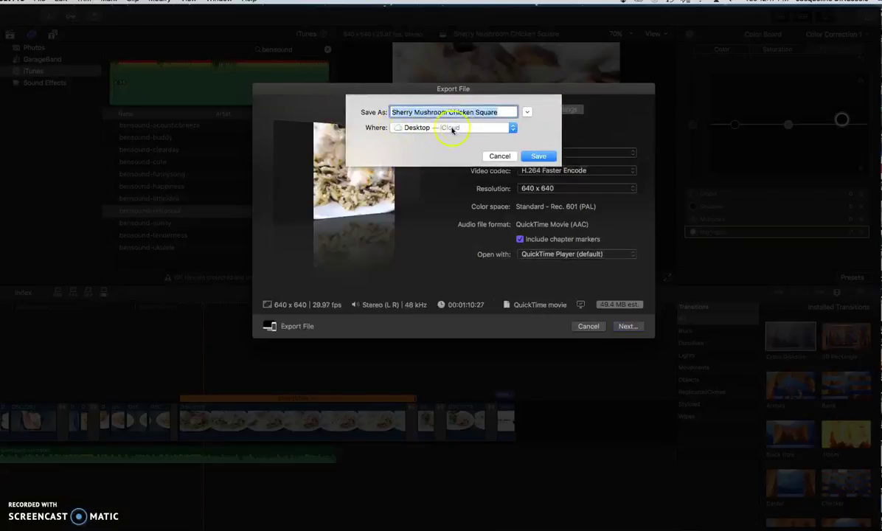
click(500, 157)
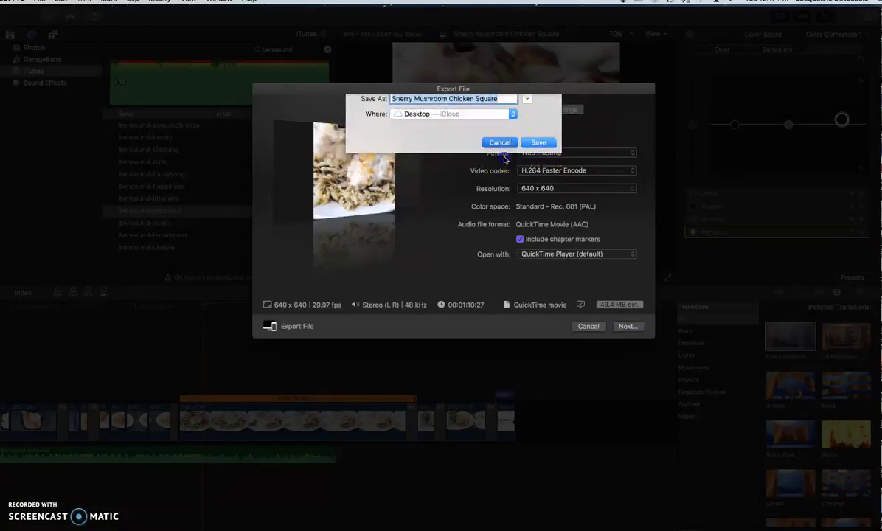
click(588, 327)
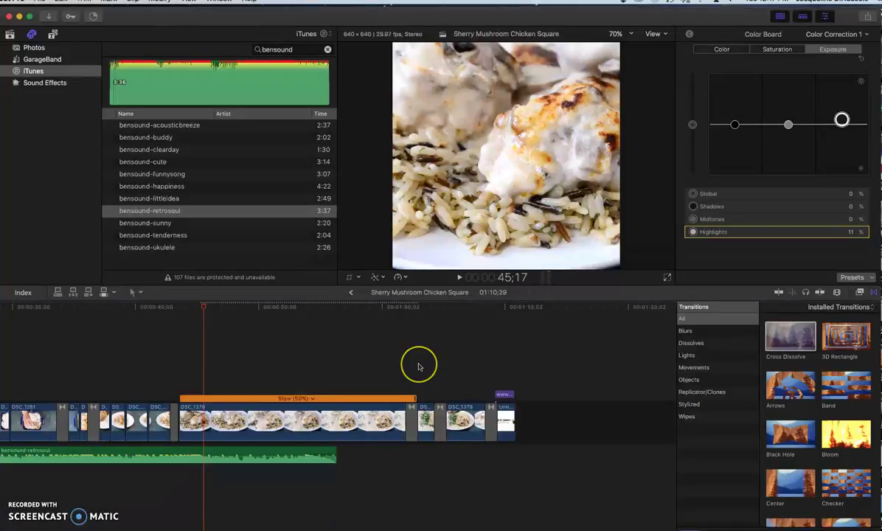